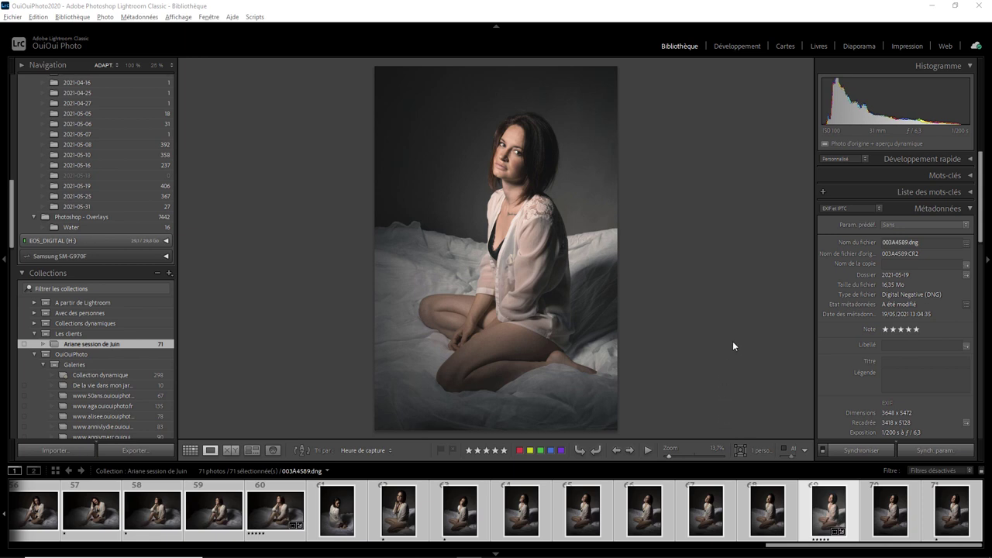
Switch to the Print module and review the six-row, three-column contact-sheet layout settings
left_click(892, 48)
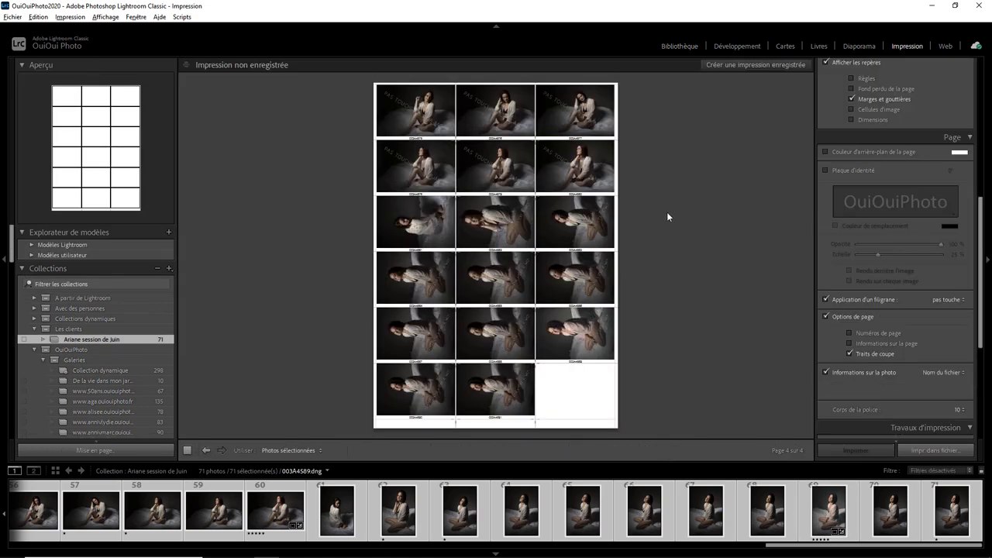
scroll(904, 140, "up", 3)
scroll(904, 142, "up", 3)
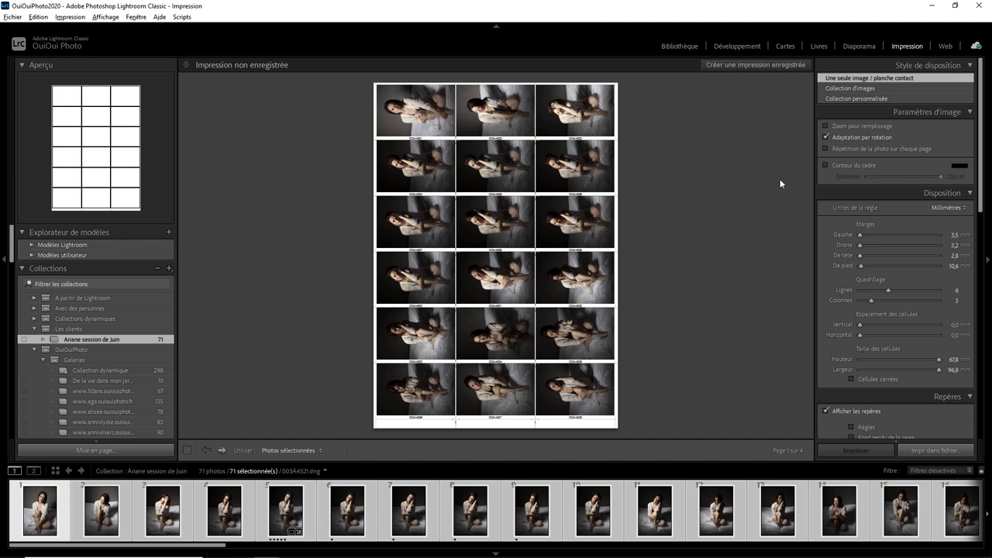
Change the photo caption from file name (Nom du fichier) to sequence number (Séquence)
left_click_drag(980, 190, 984, 333)
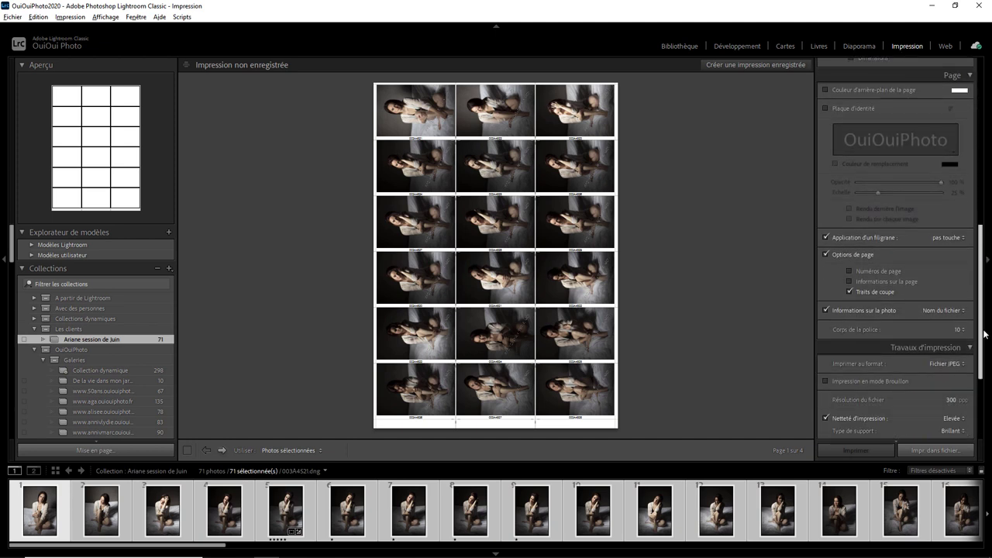
left_click(933, 303)
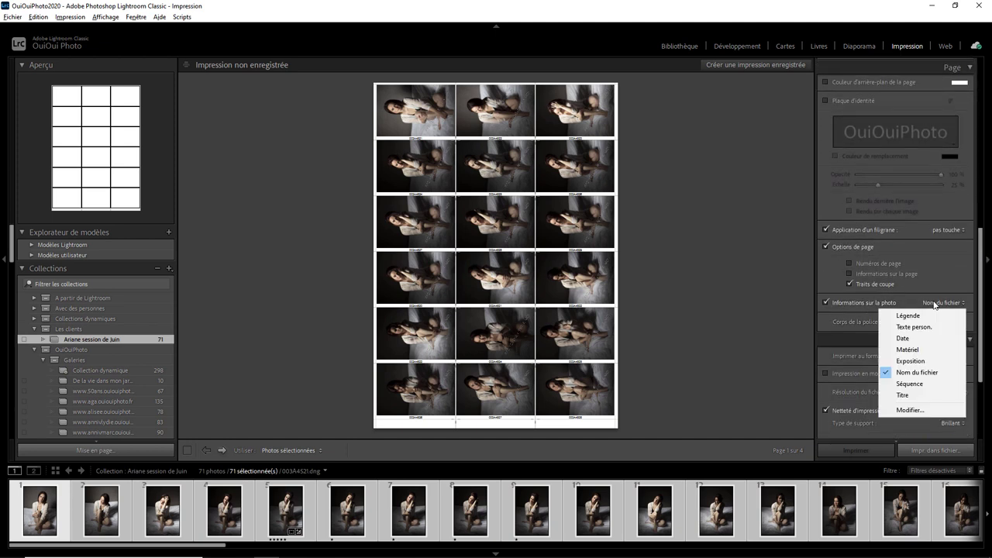
left_click(916, 384)
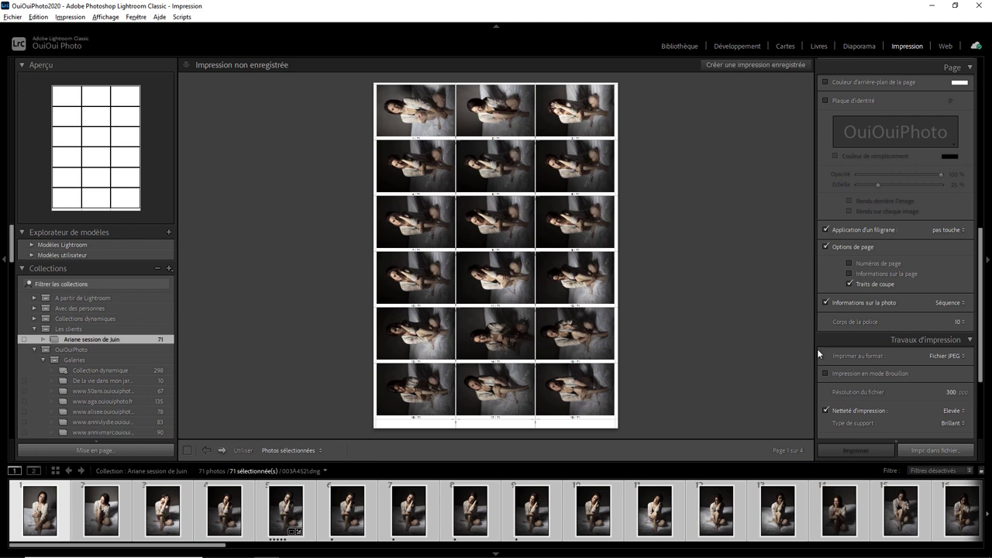
Set the contact sheet's Imprimer au format output to JPEG file
mouse_move(978, 358)
left_mouse_down()
mouse_move(976, 393)
mouse_move(976, 382)
left_mouse_up()
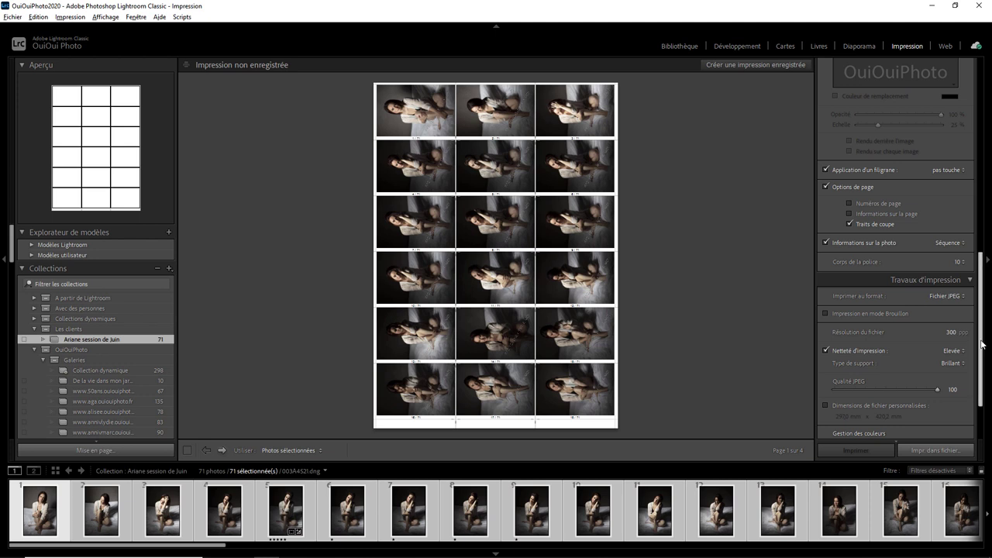
left_click_drag(981, 354, 981, 385)
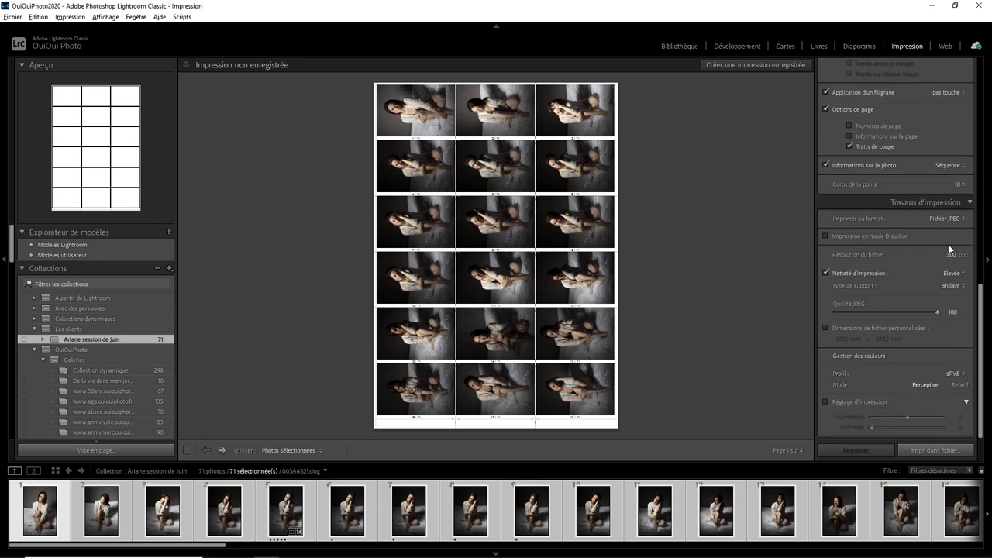
left_click(937, 220)
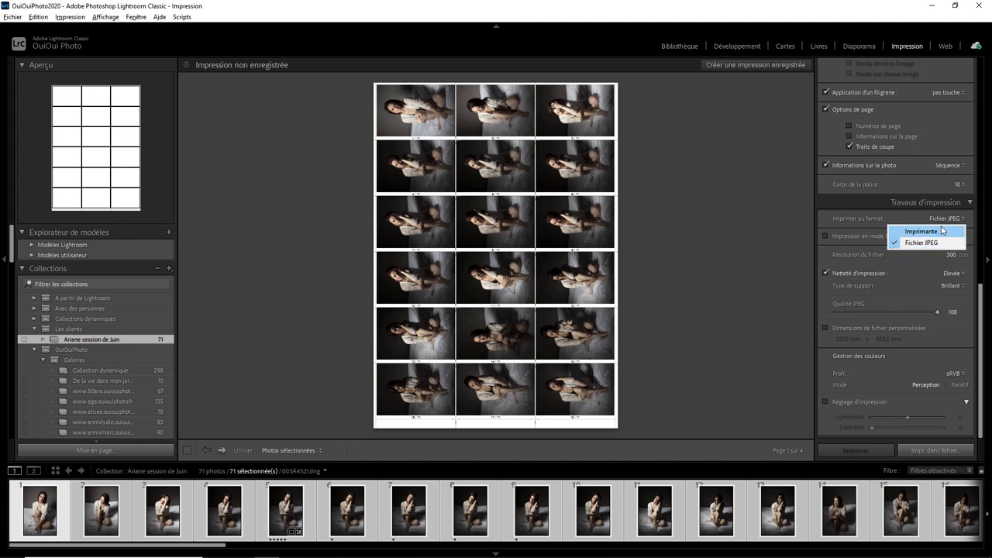
Print the contact-sheet pages to JPEG files in the Temp\Ariane folder
left_click(939, 451)
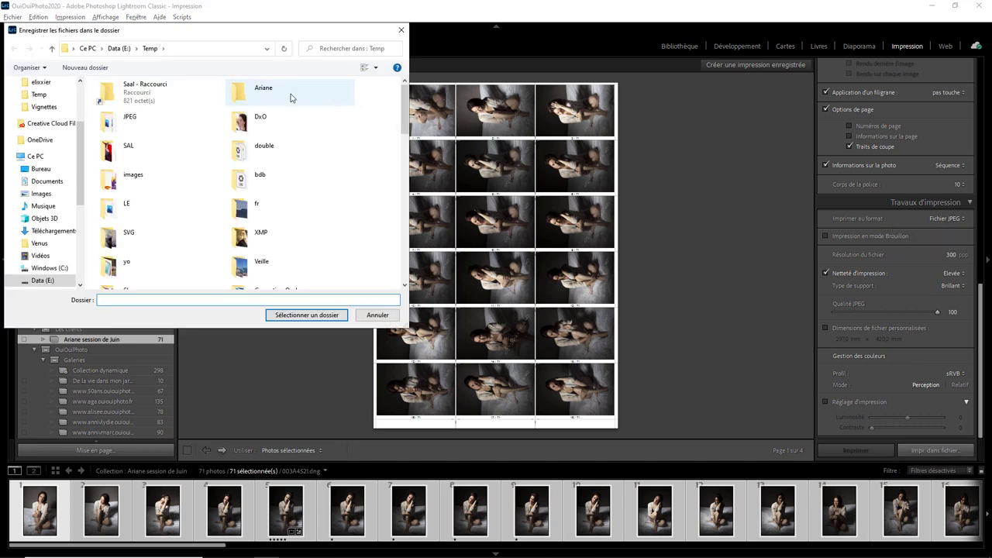
left_click(262, 93)
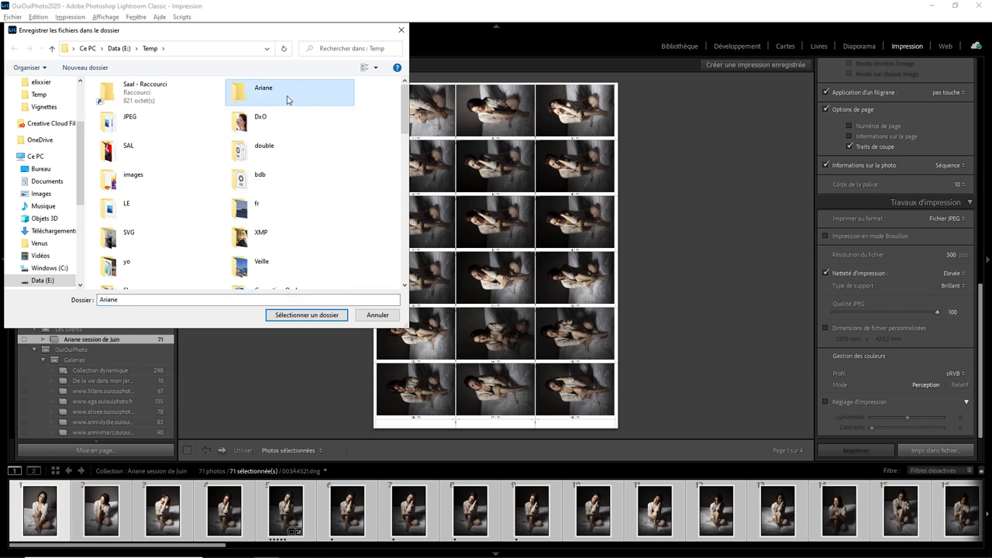
double_click(289, 98)
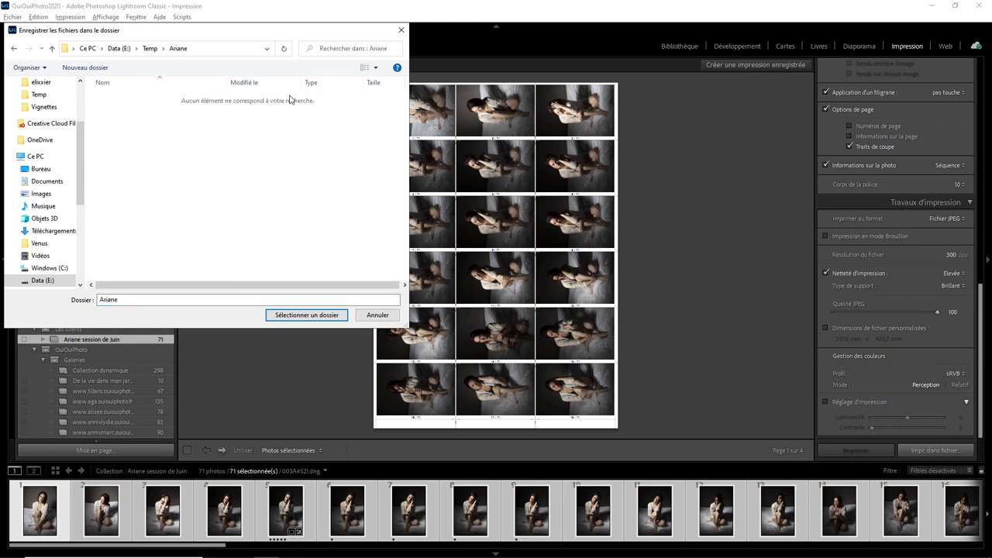
left_click(322, 316)
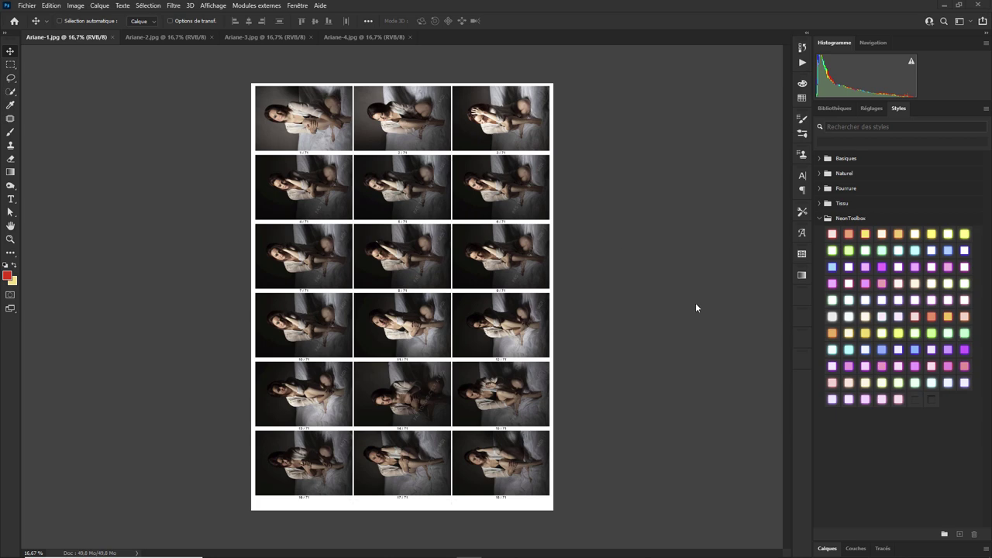
Zoom in and out on Ariane-1.jpg to check the watermark and numbers, then view Ariane-2.jpg
key("ctrl+plus")
key("ctrl+plus")
key("ctrl+plus")
key("ctrl+plus")
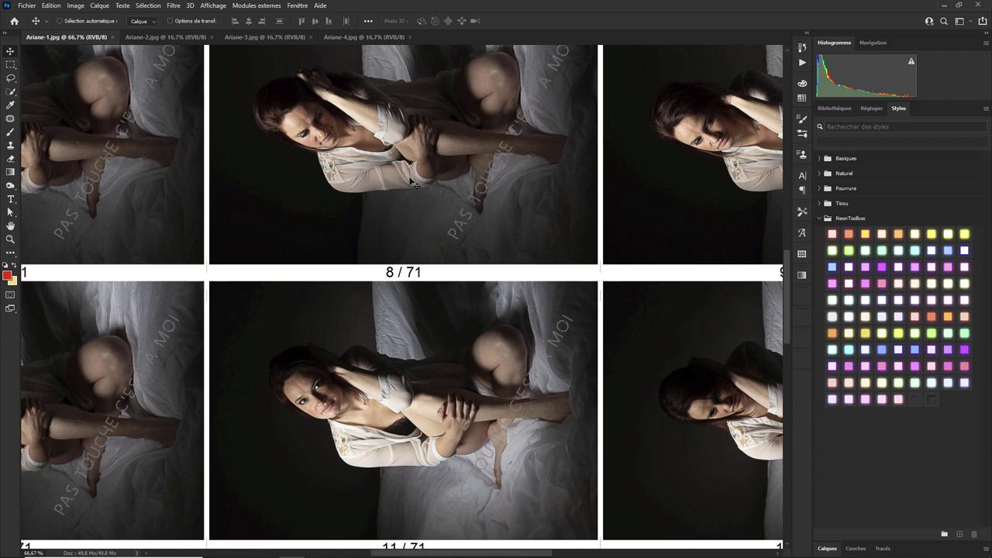
key("ctrl")
key("ctrl+minus")
key("ctrl+minus")
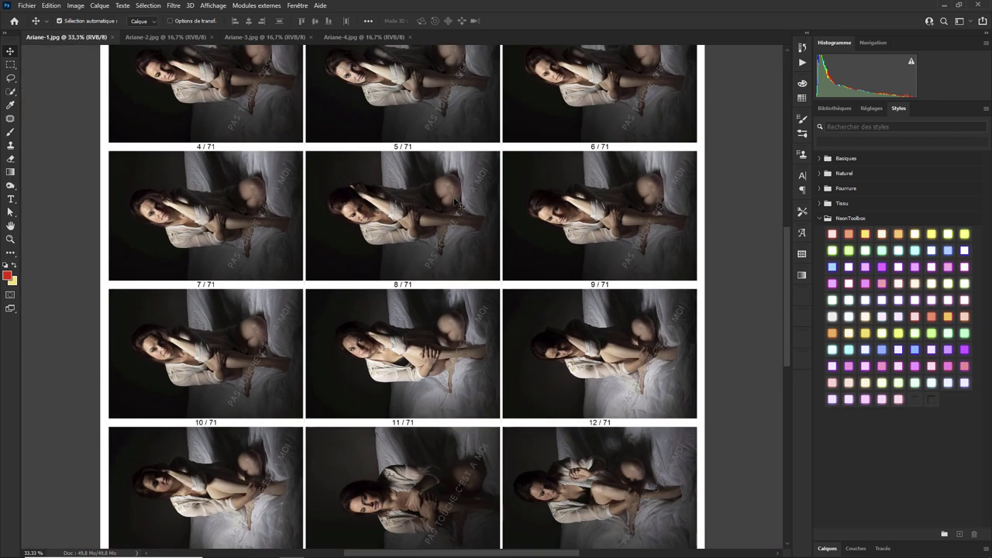
key("ctrl+minus")
key("ctrl+minus")
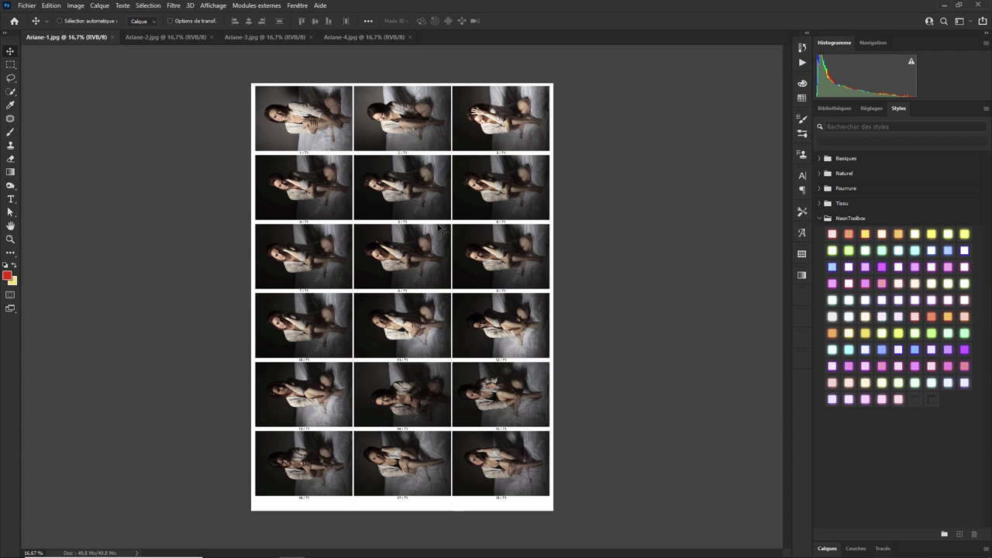
left_click(176, 39)
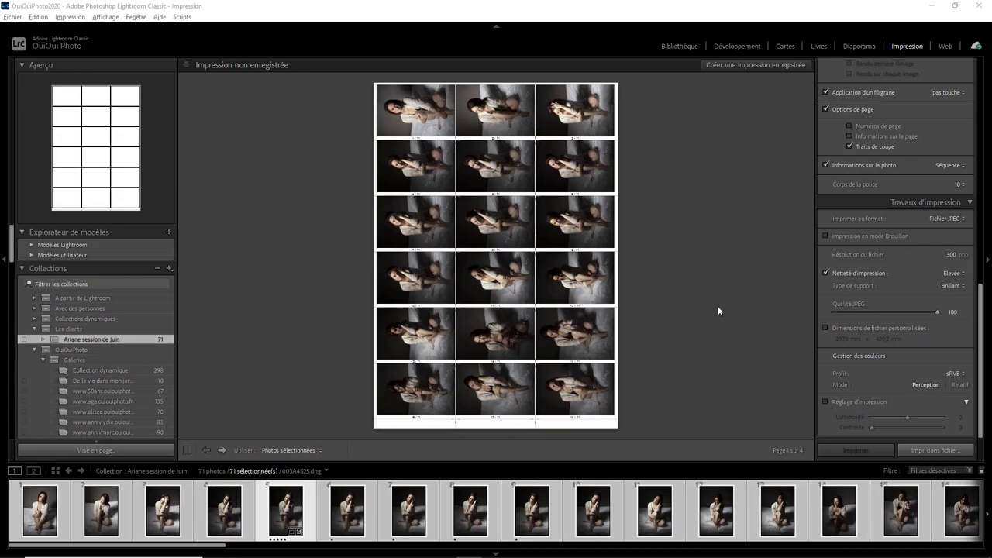
Move from the Print module to the Slideshow (Diaporama) module
scroll(902, 140, "up", 5)
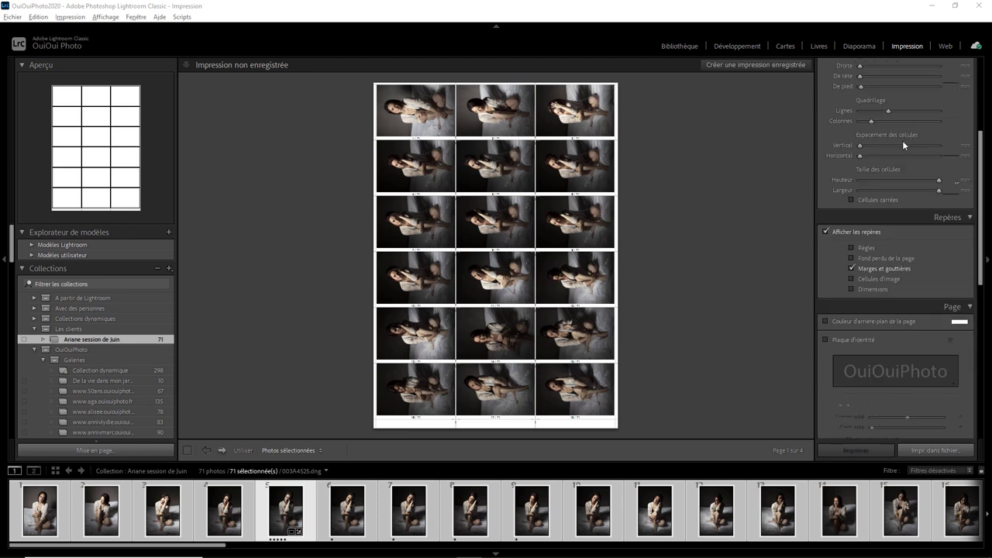
scroll(899, 109, "up", 5)
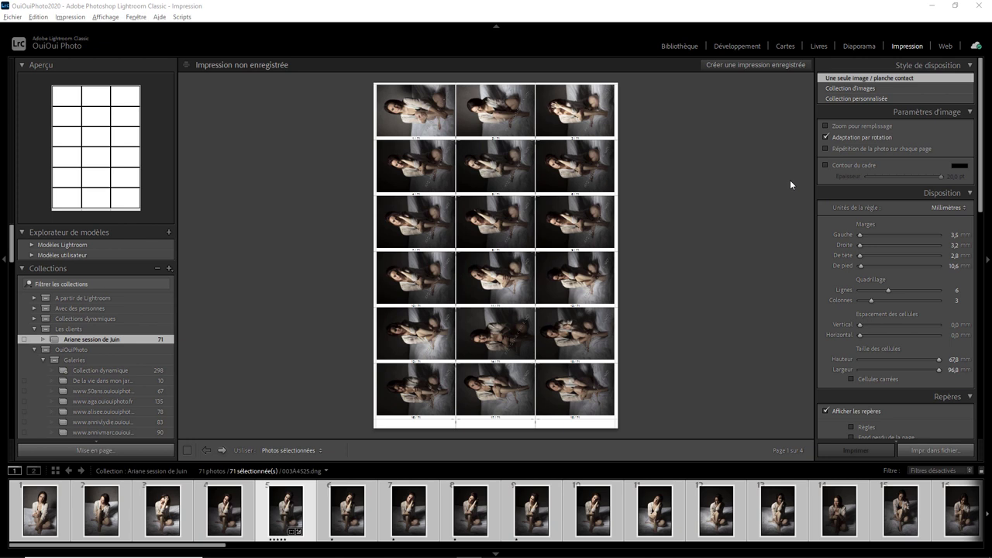
left_click(857, 45)
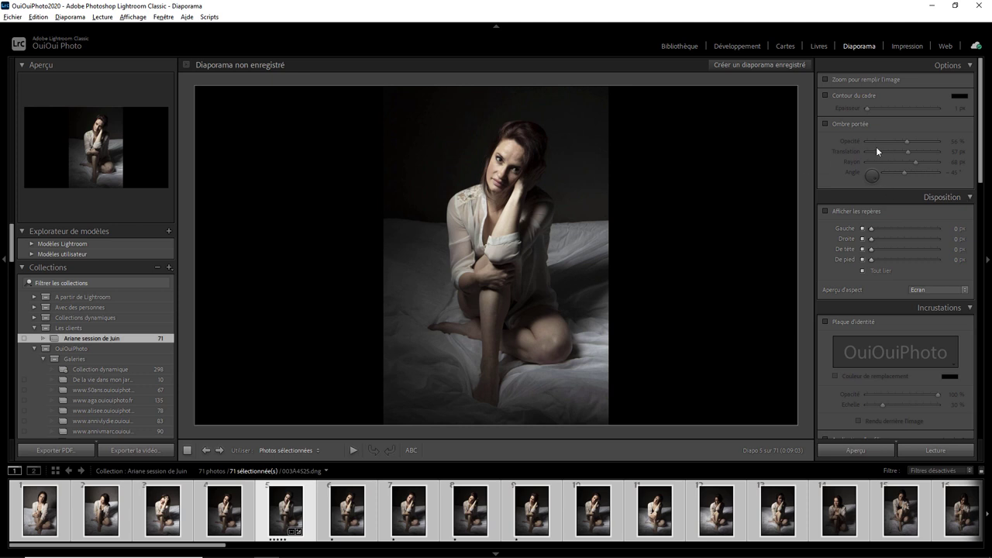
Enable the watermark and add a Séquence text overlay, moved up from the corner
scroll(875, 146, "down", 3)
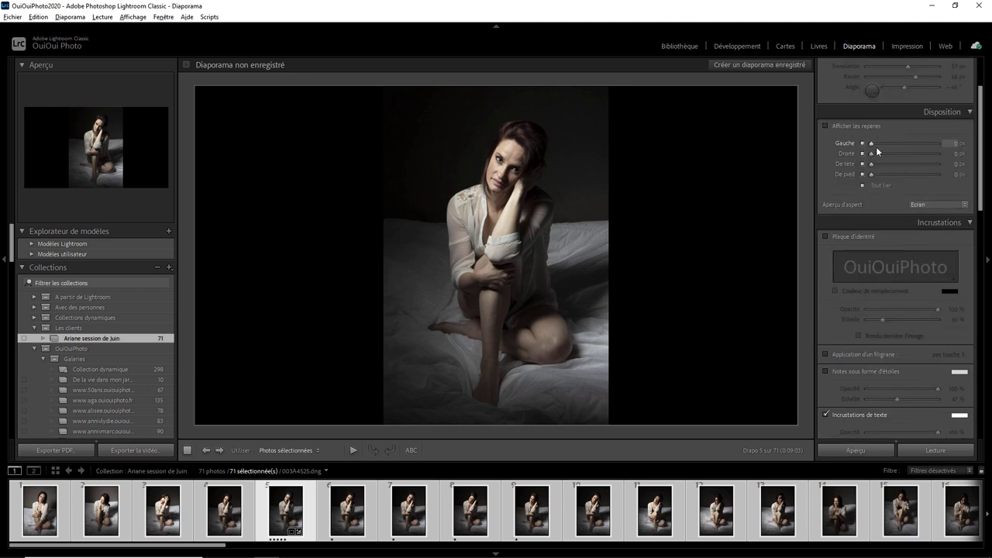
left_click(825, 354)
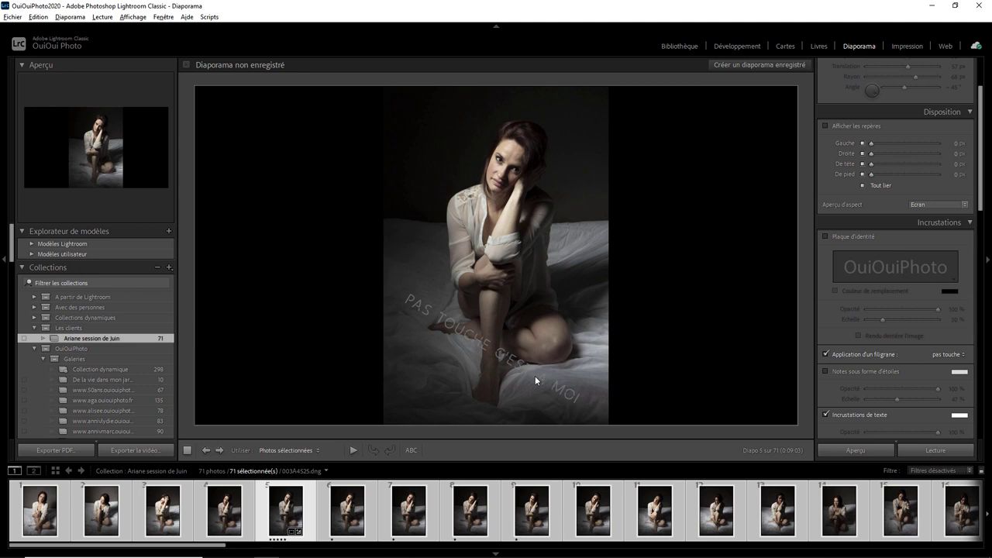
left_click(415, 448)
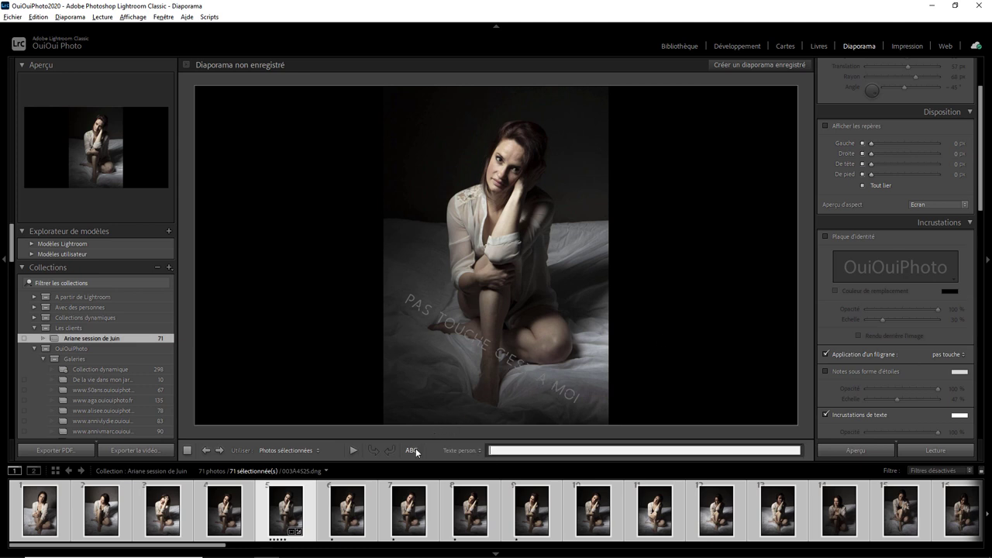
left_click(467, 451)
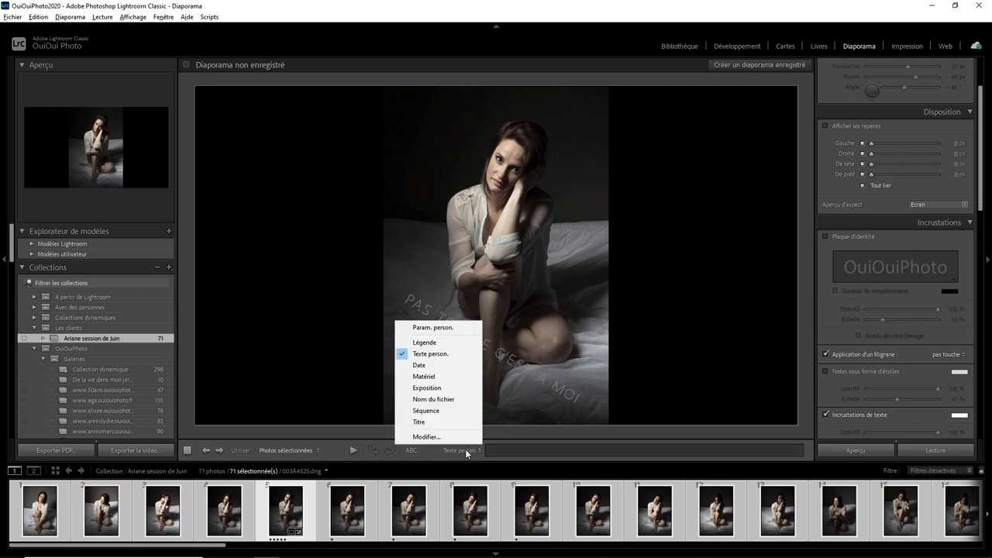
left_click(440, 411)
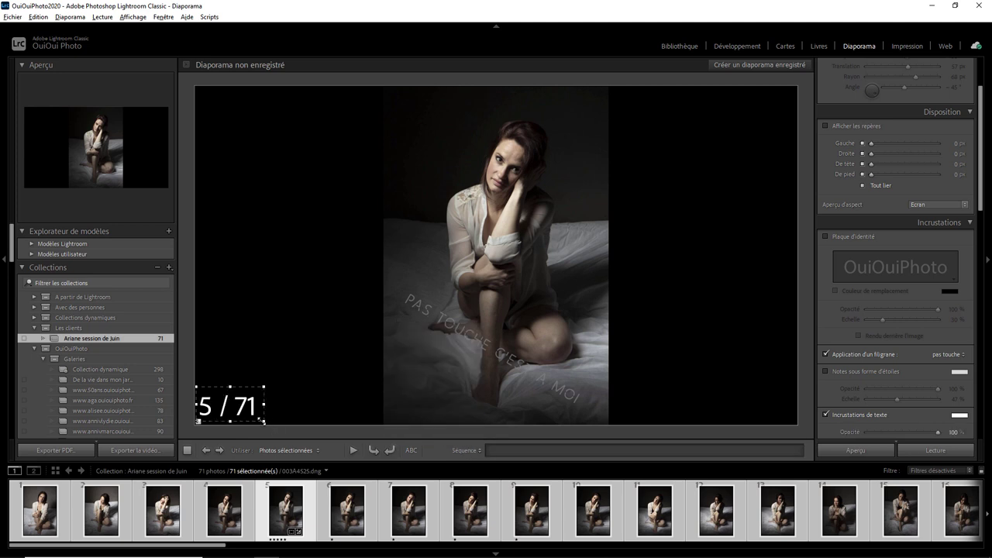
left_click_drag(247, 405, 283, 364)
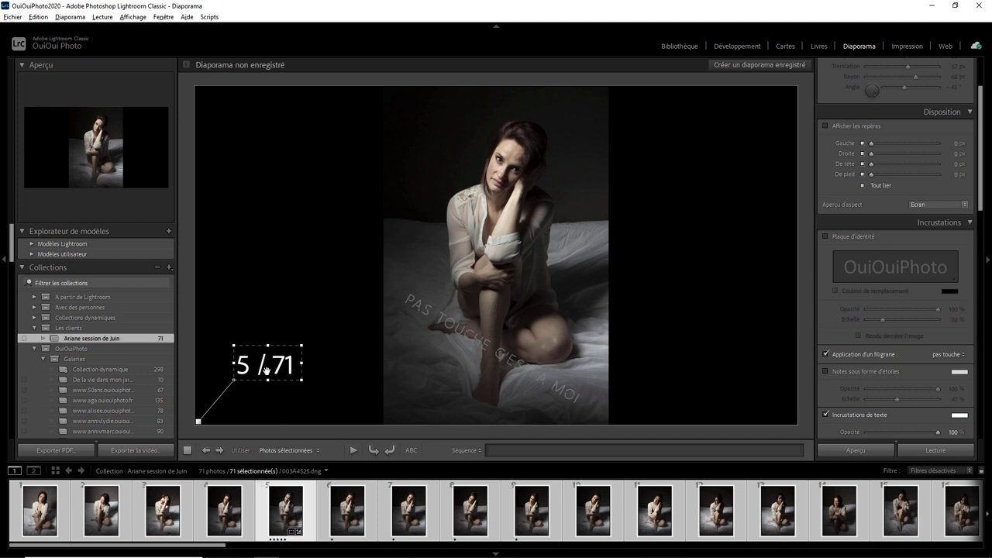
Step through the slides to verify the slide-number overlay on each
left_click(206, 450)
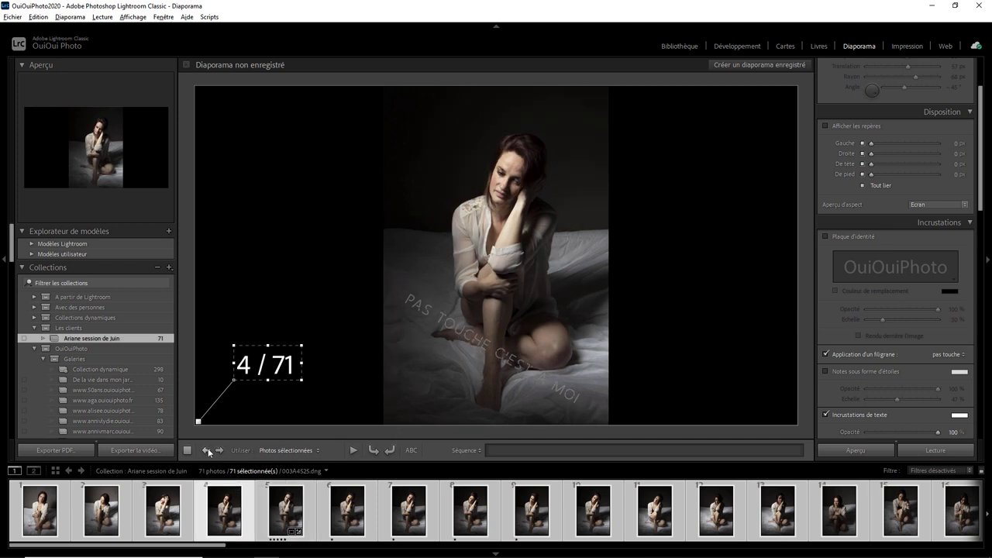
left_click(221, 449)
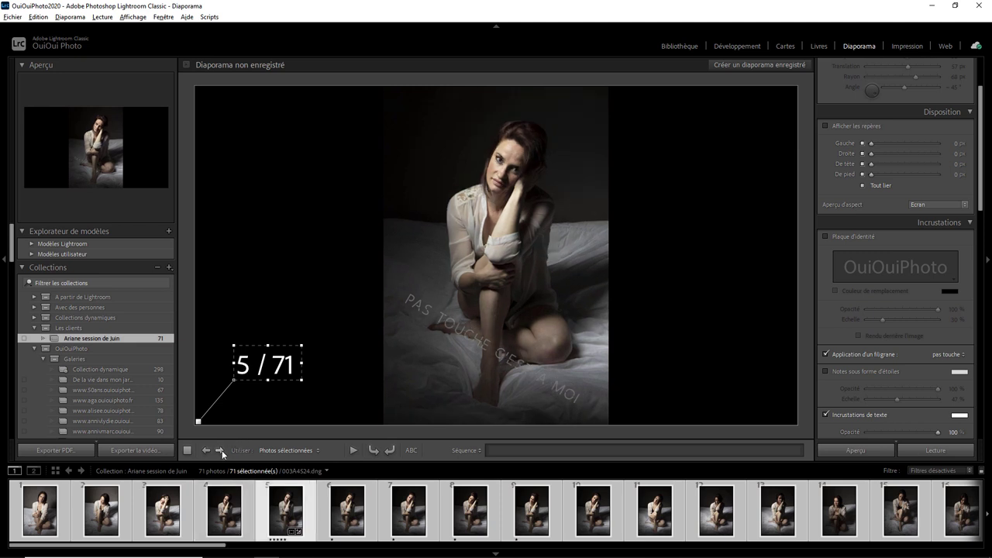
left_click(222, 450)
left_click(221, 449)
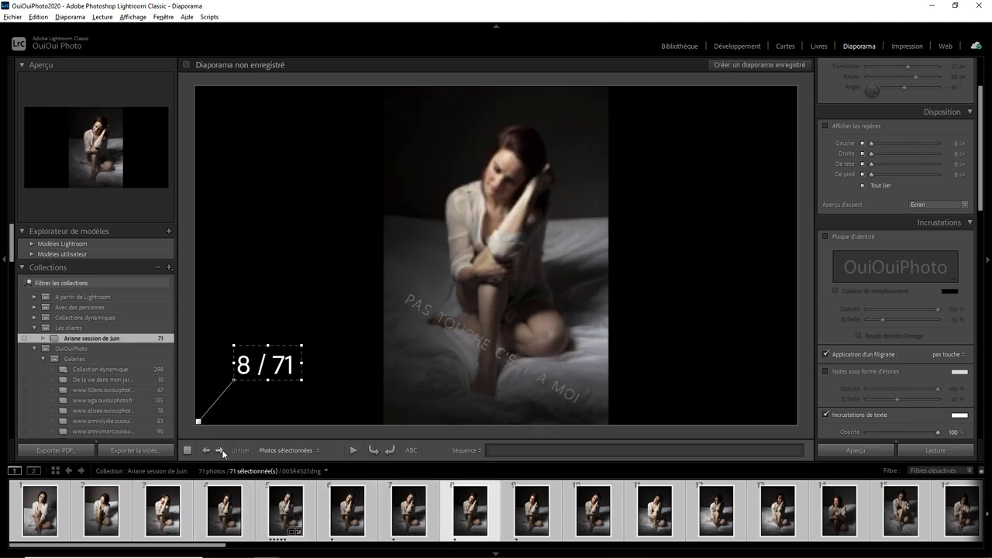
left_click(221, 450)
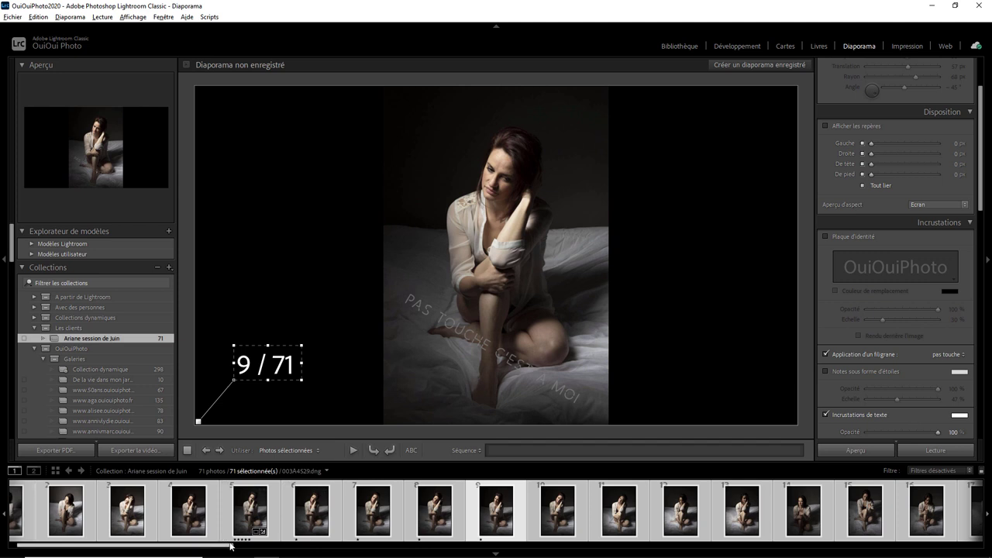
left_click_drag(228, 546, 518, 552)
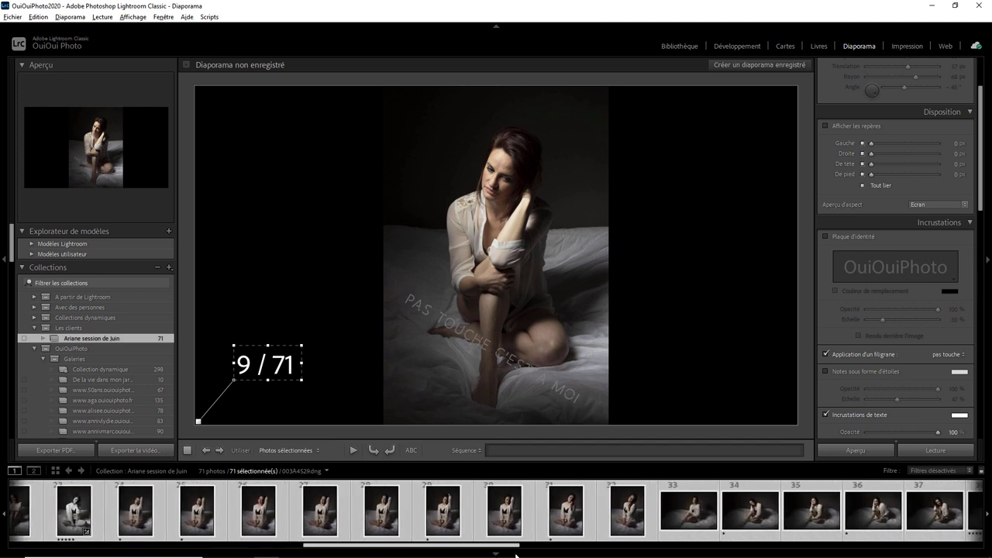
mouse_move(688, 509)
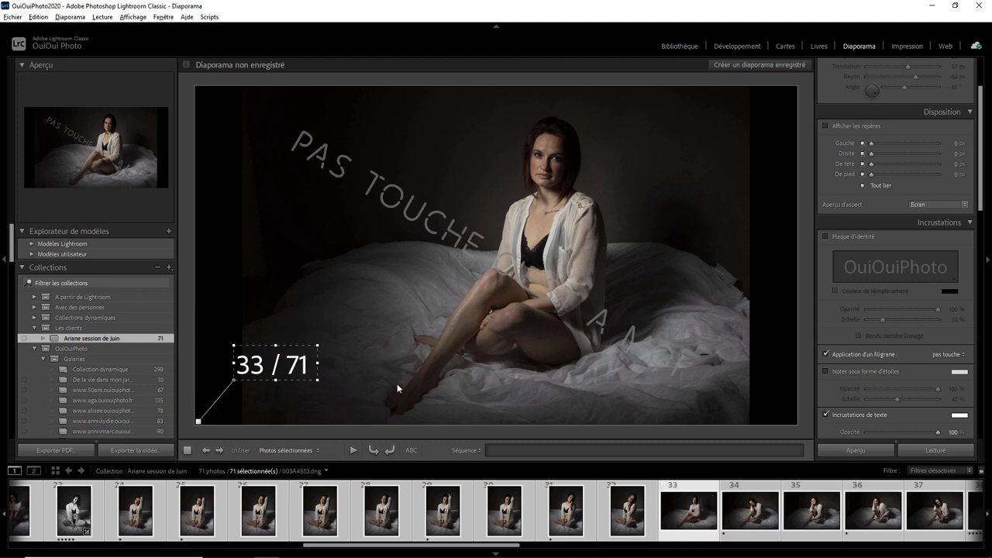
Export the slideshow as a screen-sized (Ecran) PDF named 'Client Ariane'
left_click(69, 450)
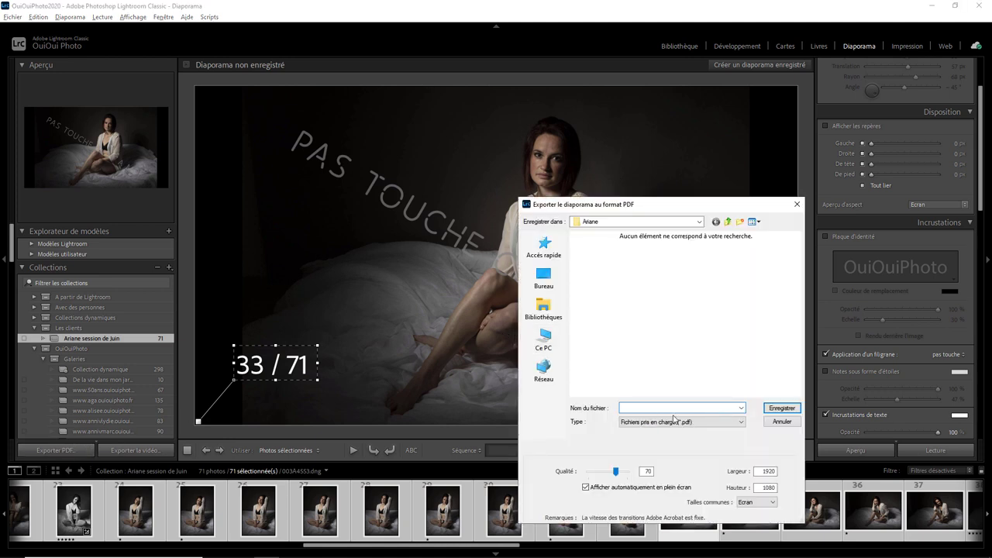
type("Cloien")
key("BackSpace")
key("BackSpace")
key("BackSpace")
key("BackSpace")
type("ient Aria")
type("ne")
left_click(760, 503)
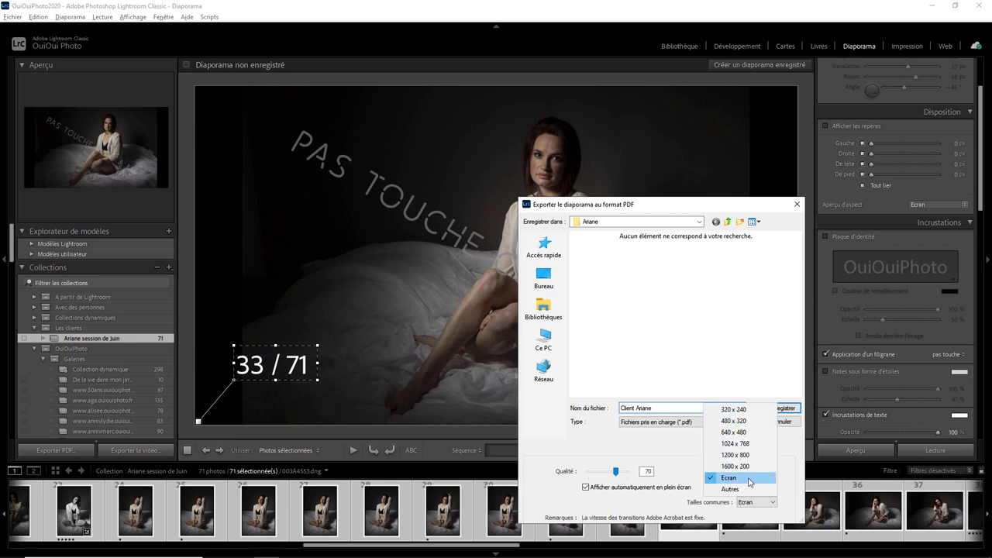
left_click(786, 408)
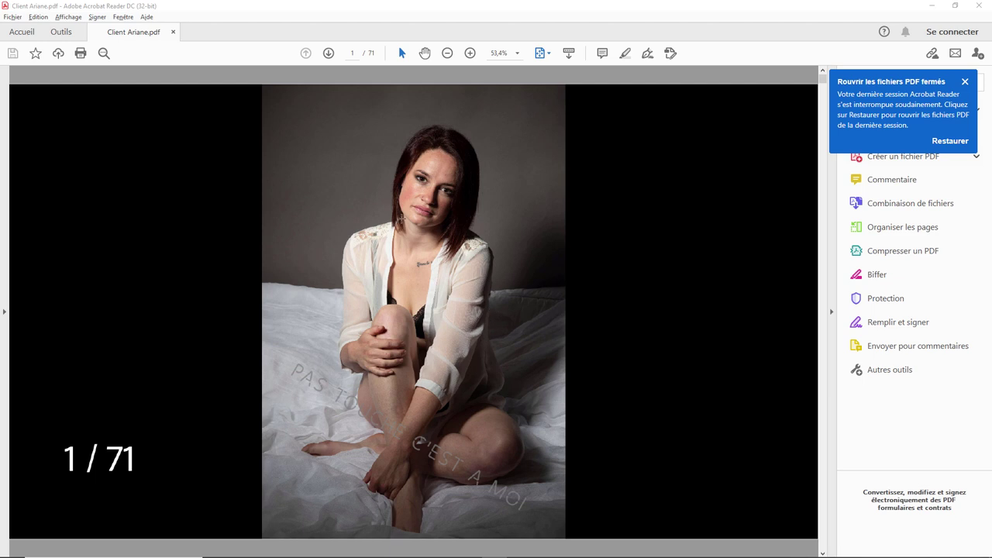
Page forward through the numbered, watermarked slides of Client Ariane.pdf
left_click(328, 53)
left_click(329, 53)
triple_click(328, 52)
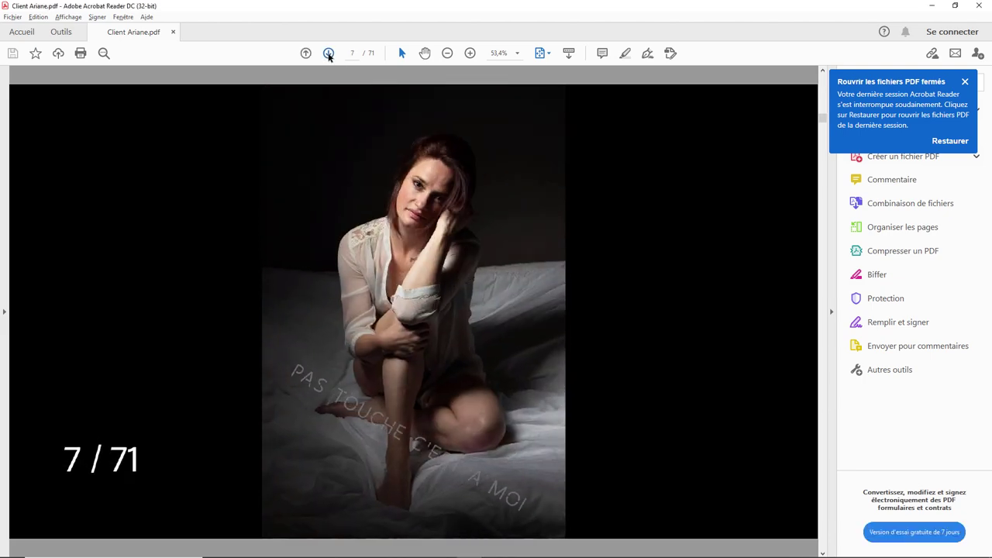
double_click(329, 53)
triple_click(328, 52)
double_click(329, 52)
triple_click(329, 52)
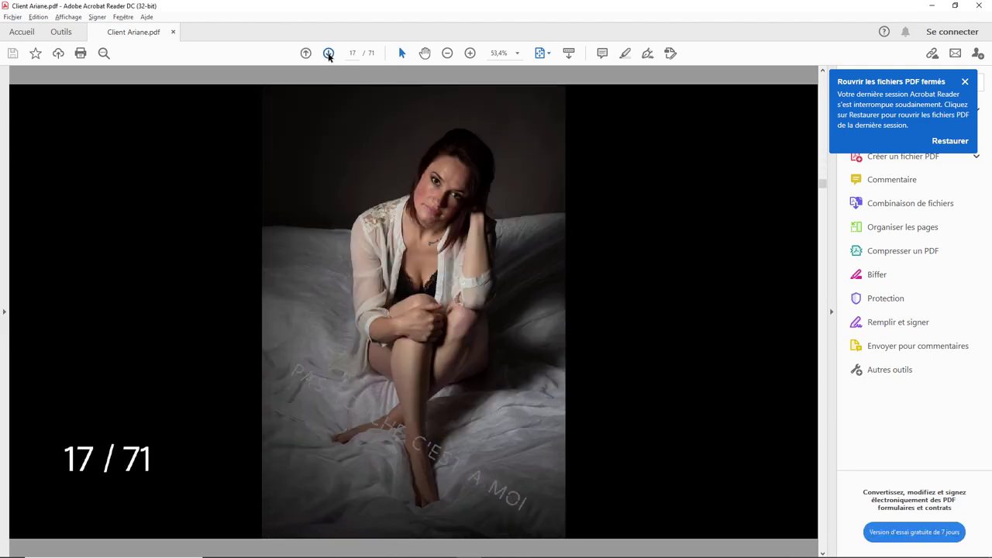
triple_click(328, 52)
left_click(329, 52)
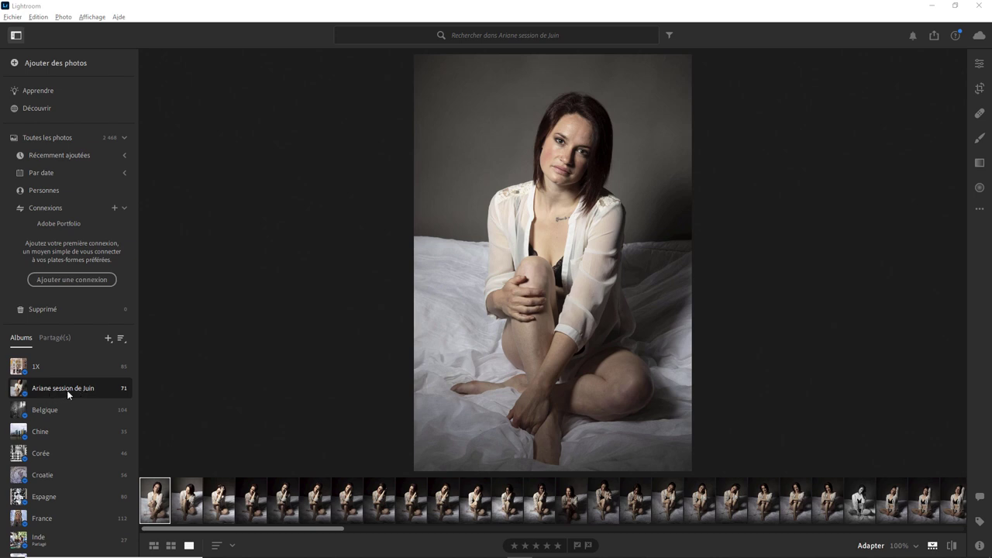
Create a shareable link for the Ariane session de Juin album and copy it
right_click(85, 392)
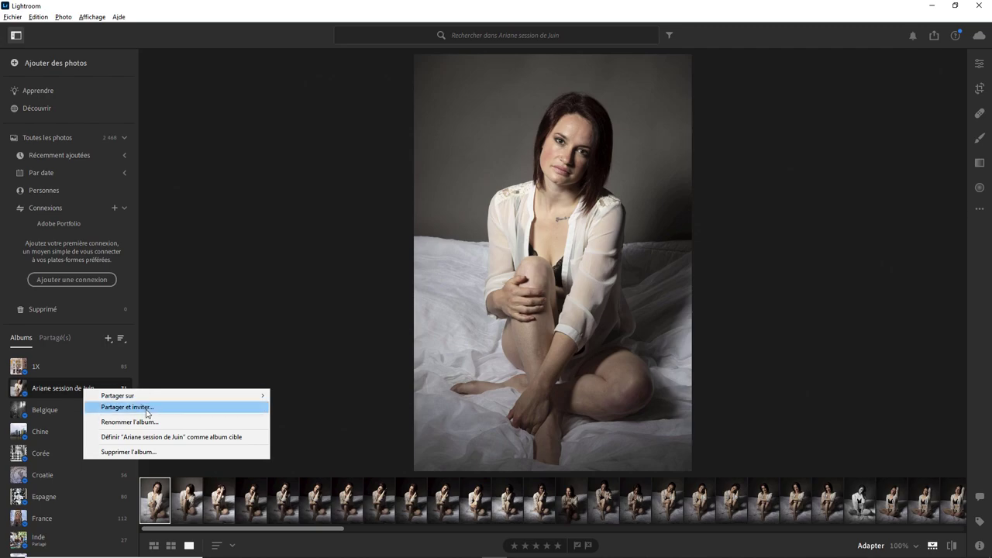
left_click(128, 407)
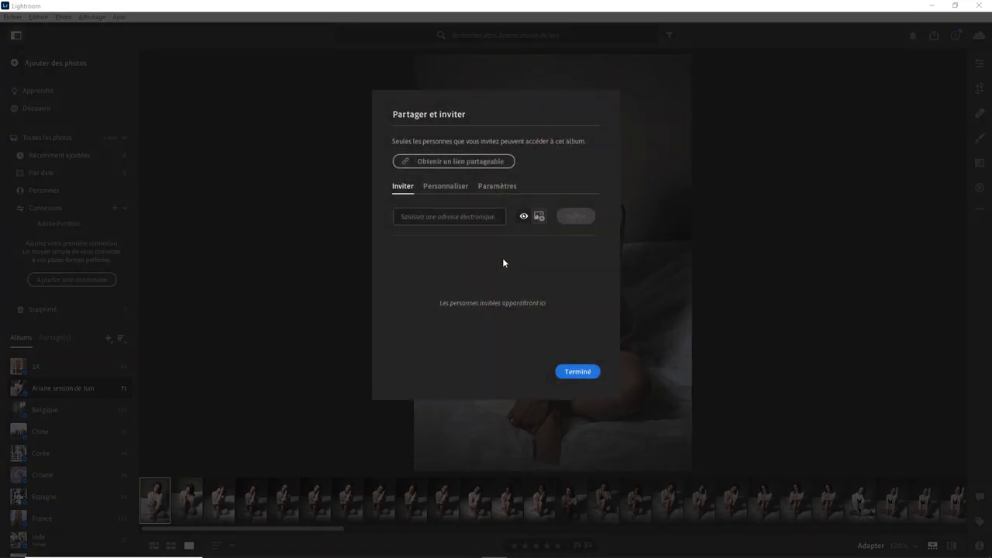
left_click(451, 163)
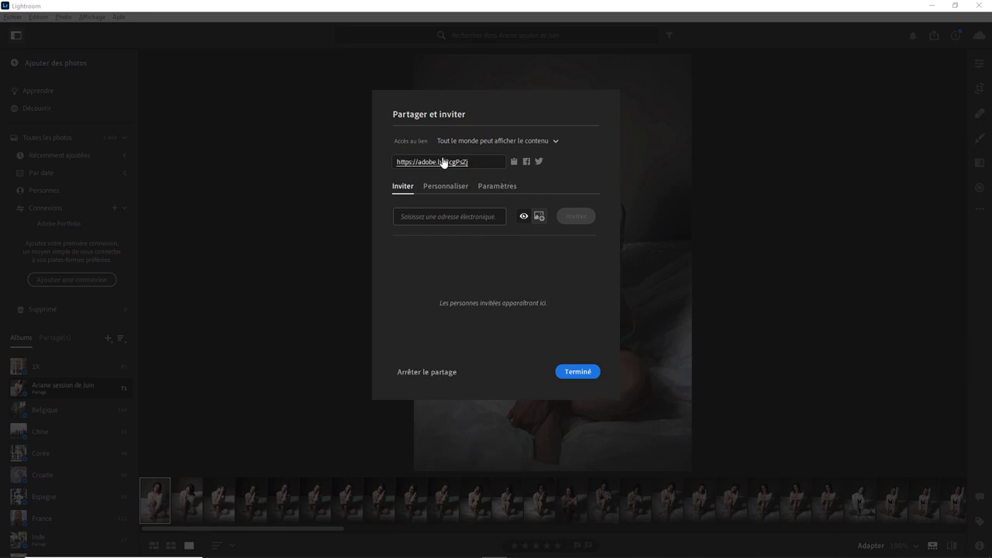
left_click(514, 161)
Keep the link viewable by everyone, review its settings, recopy it and finish sharing
left_click(523, 141)
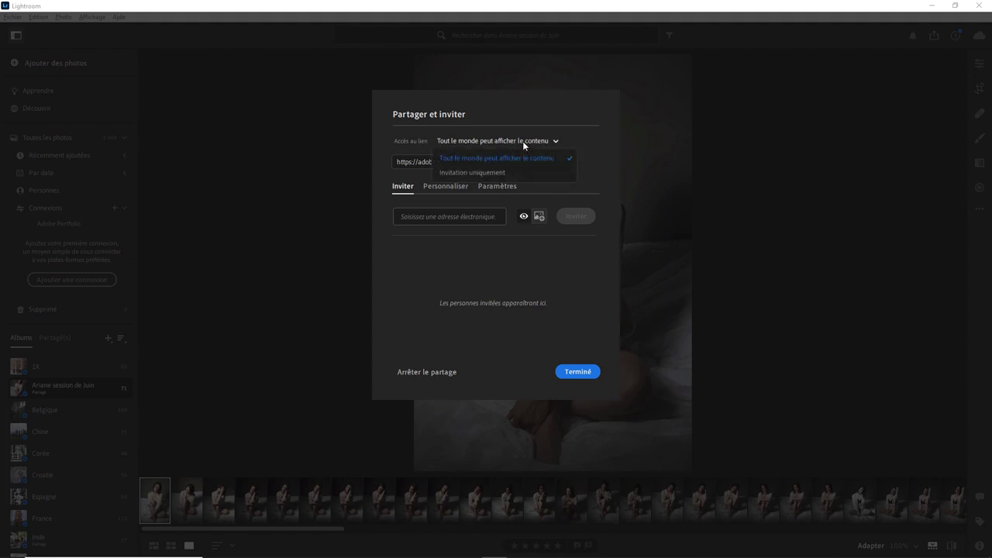
left_click(522, 141)
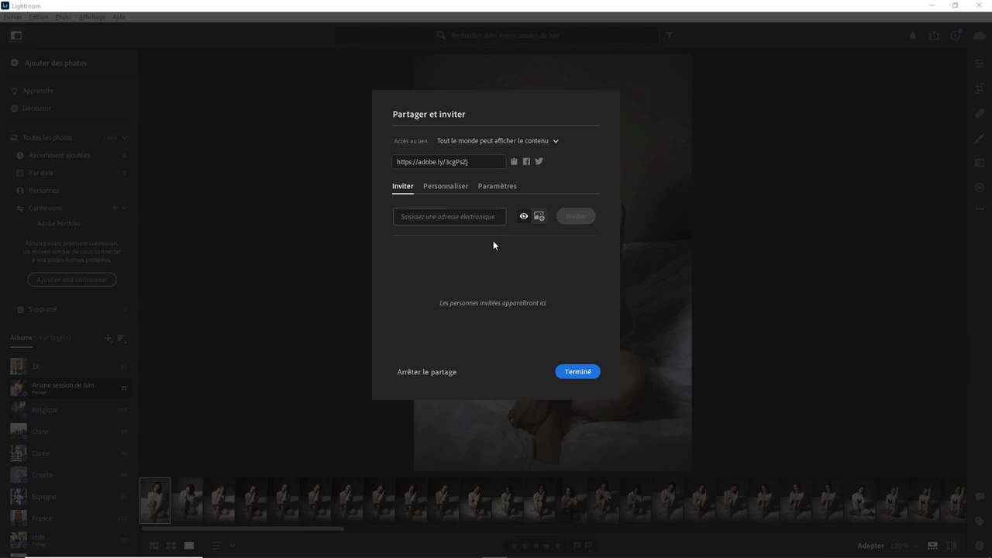
left_click(505, 186)
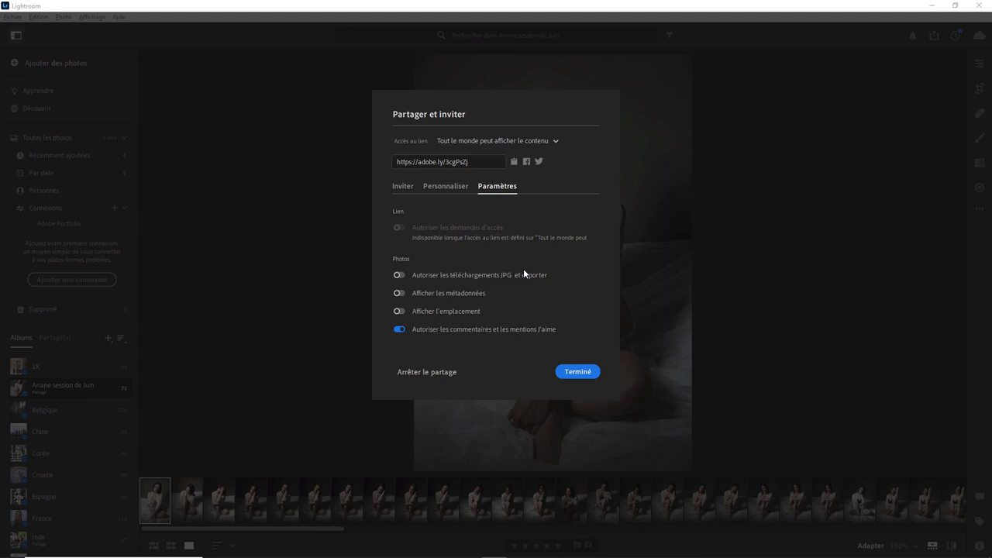
left_click(513, 162)
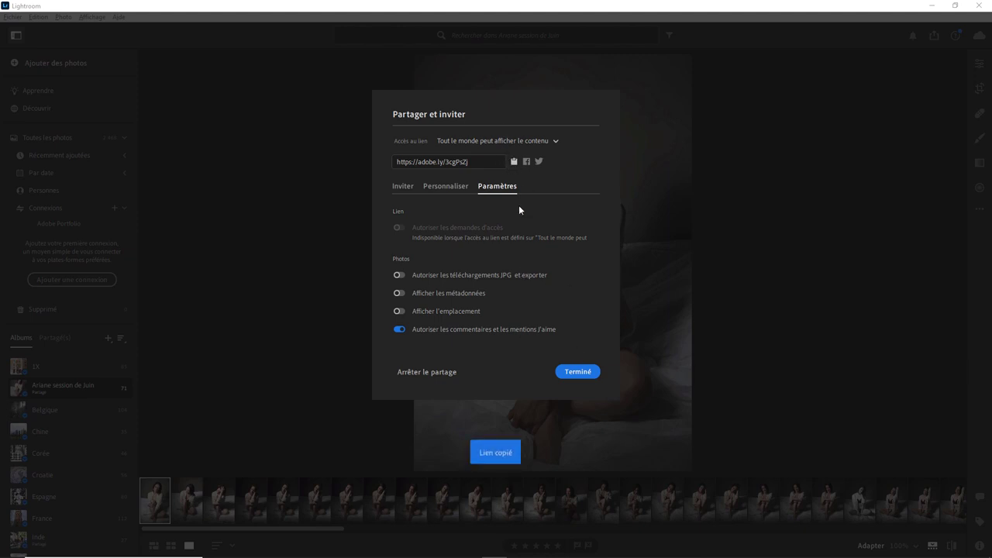
left_click(578, 372)
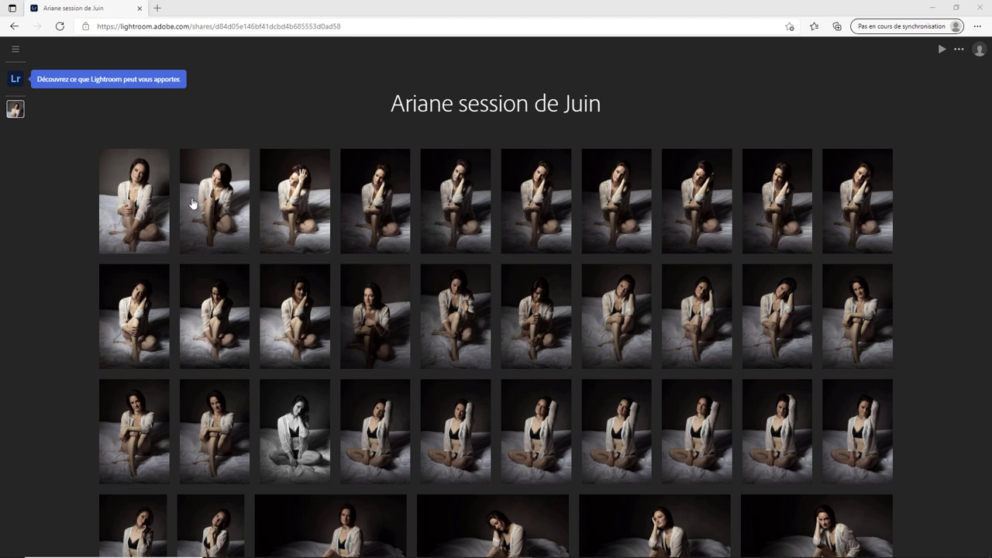
Open the shared album's first photo, advance through photos, and try liking the fifth
left_click(141, 202)
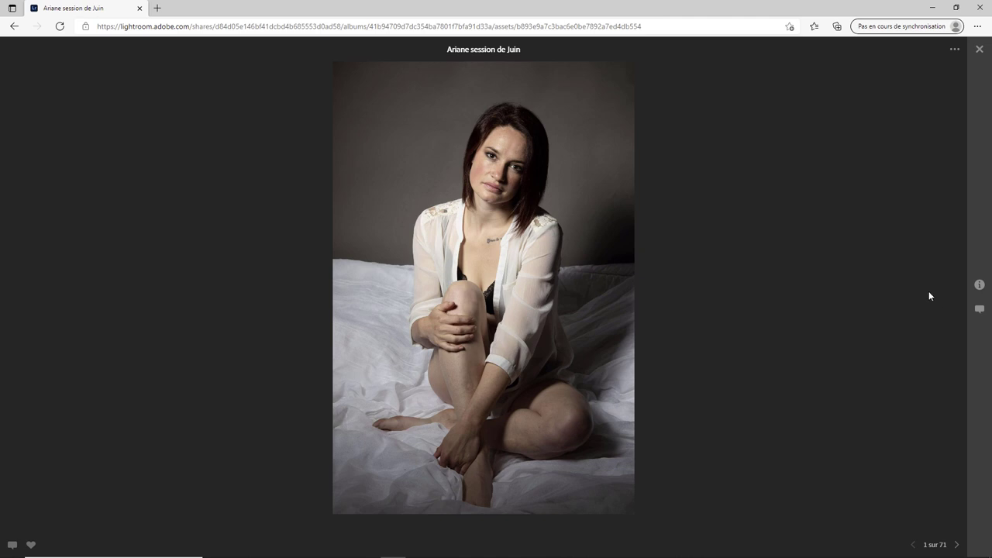
left_click(956, 545)
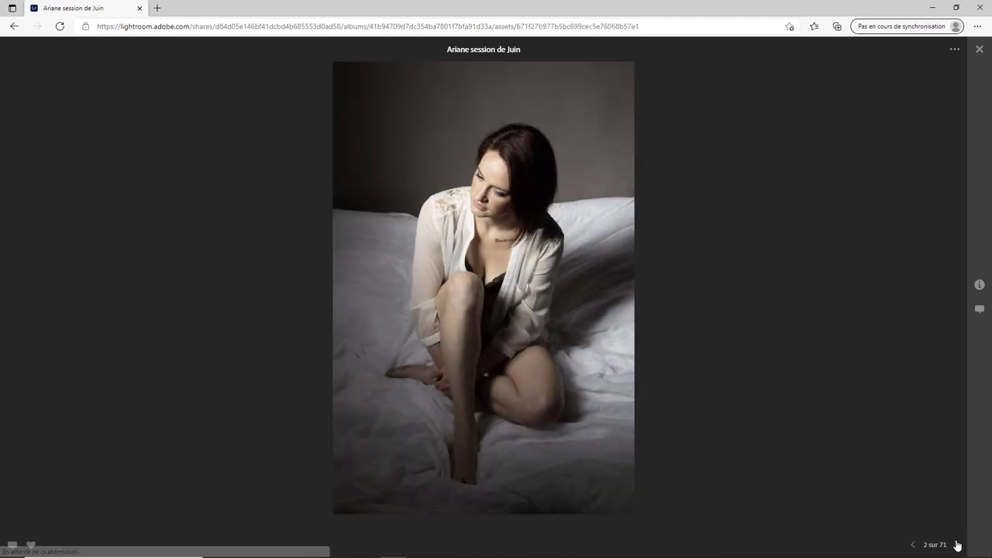
left_click(956, 544)
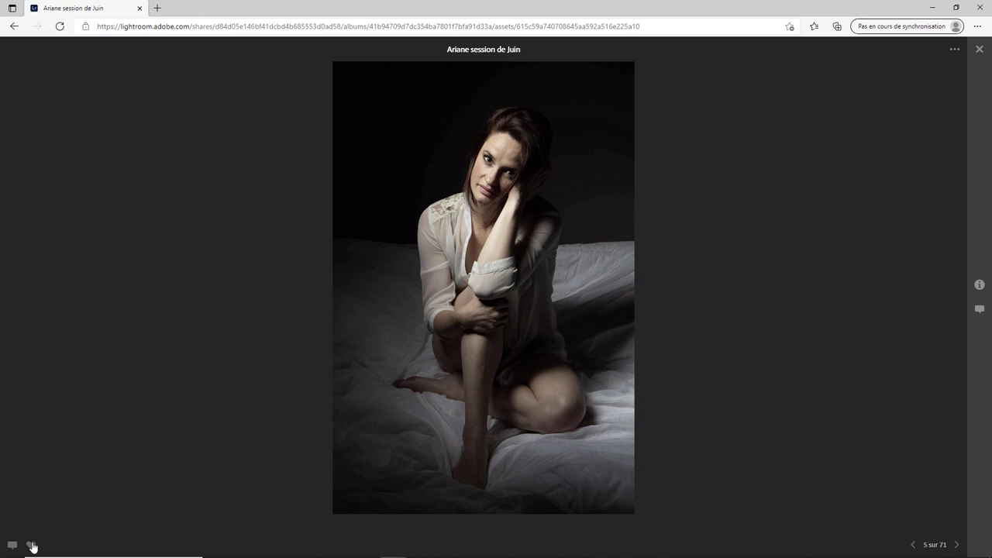
left_click(32, 546)
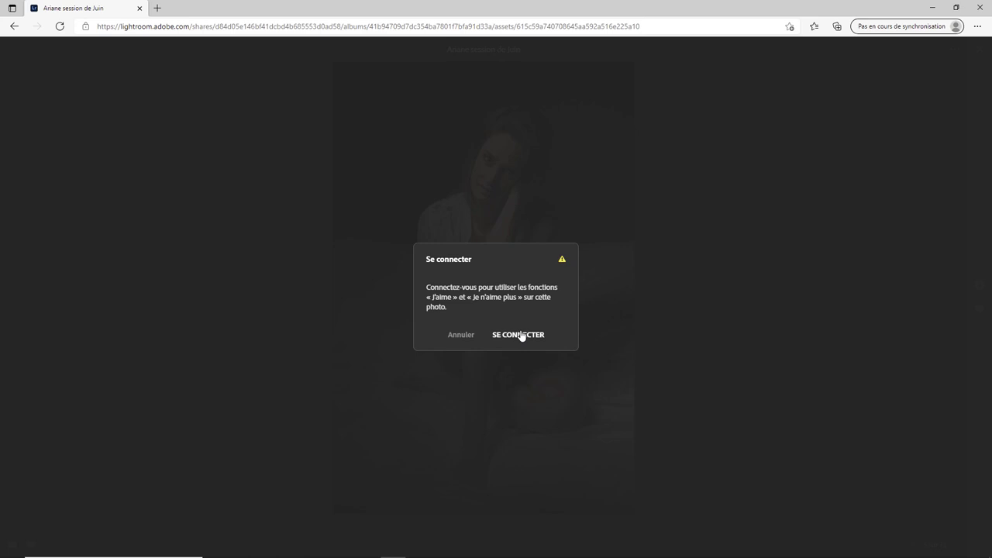
Like photo 17 of the shared album after signing in with the Adobe account e-mail and password
key("Escape")
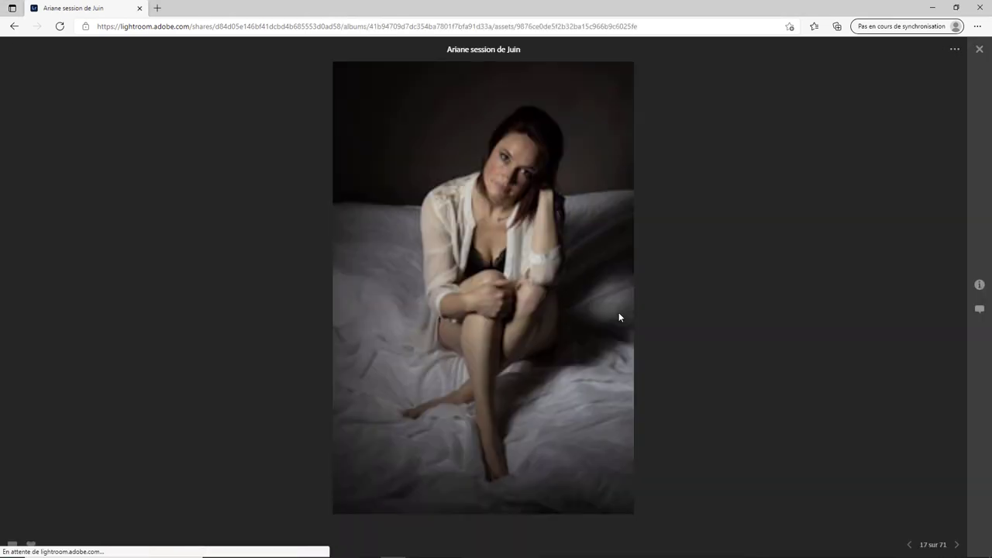
left_click(620, 315)
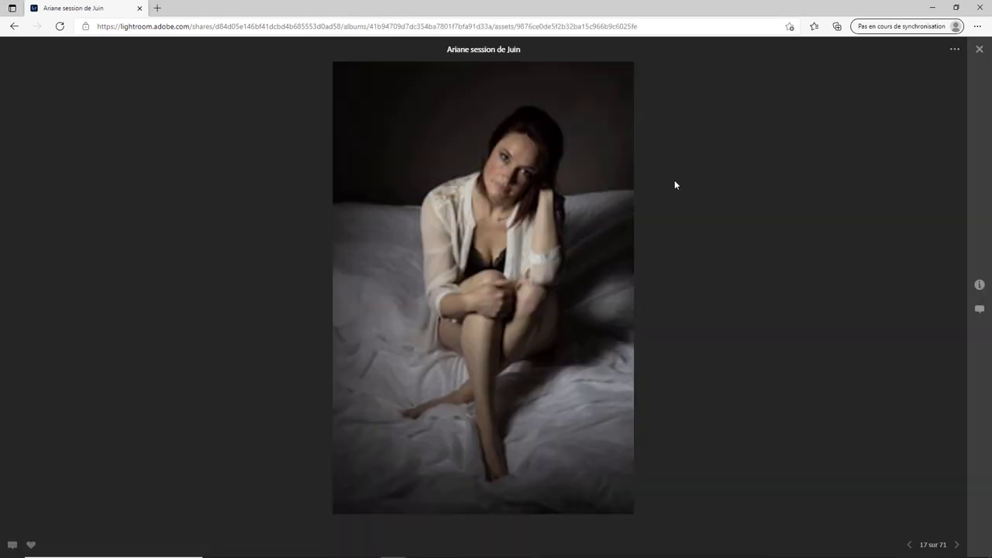
left_click(31, 543)
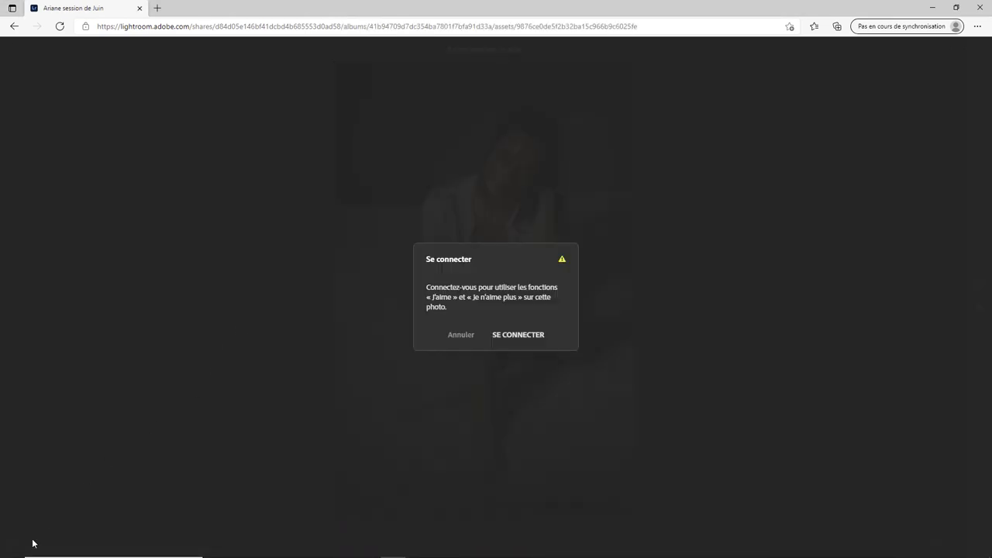
left_click(521, 336)
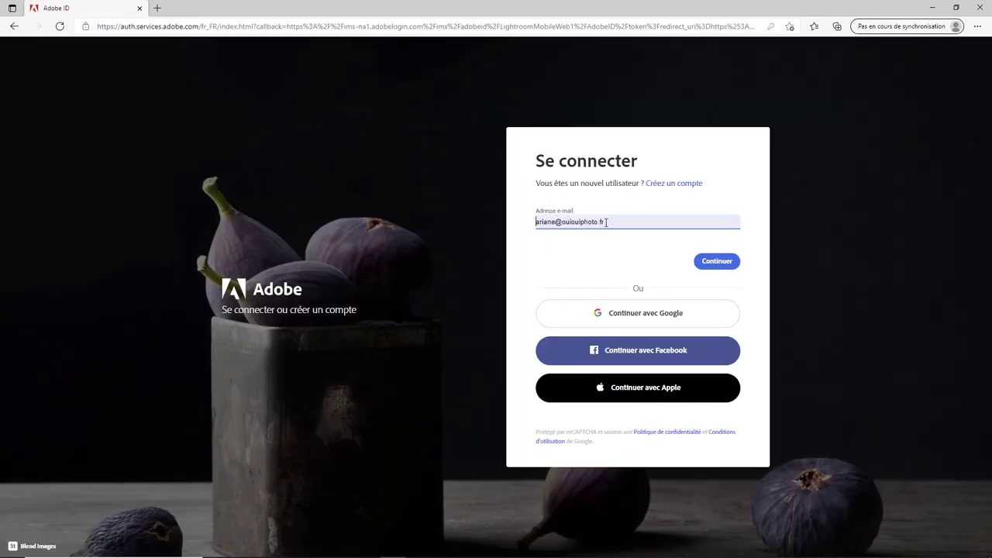
left_click(717, 263)
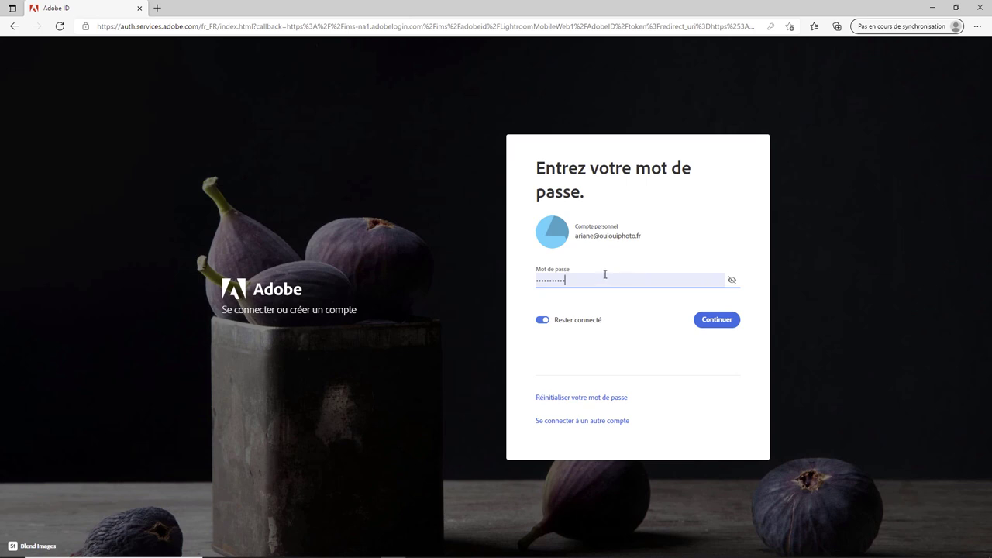
left_click(717, 326)
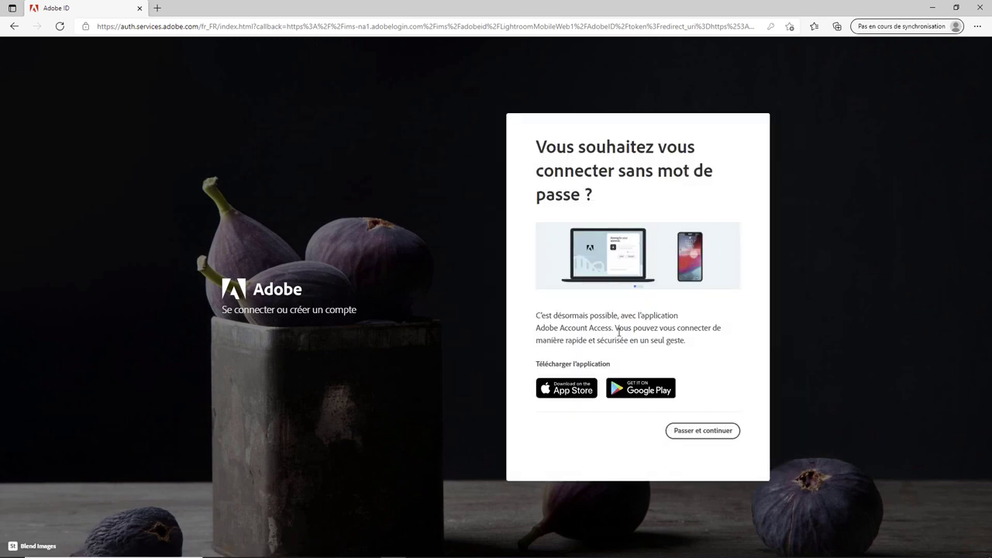
left_click(708, 436)
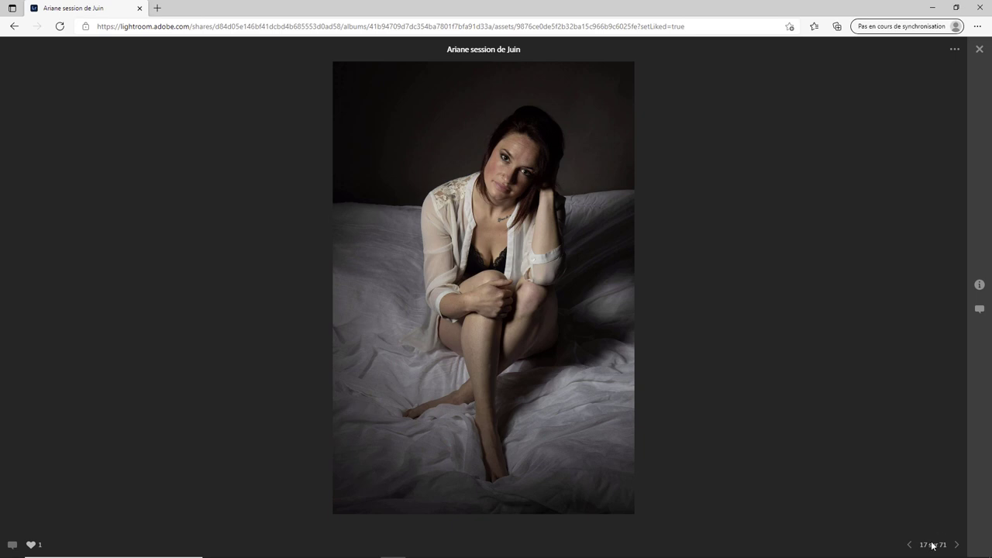
Page forward through the shared album and like photos 22 and 29
left_click(957, 544)
left_click(957, 544)
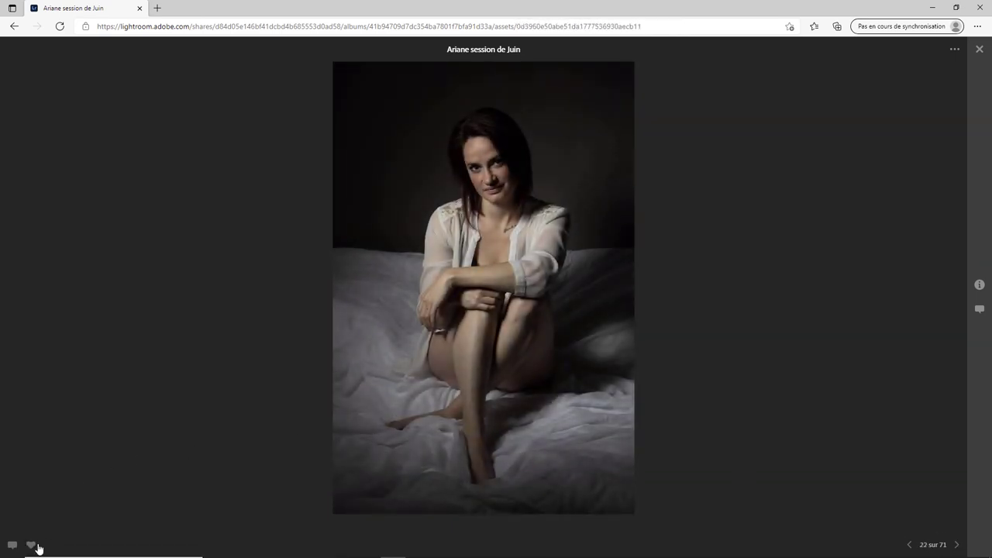
left_click(33, 545)
left_click(956, 544)
left_click(957, 545)
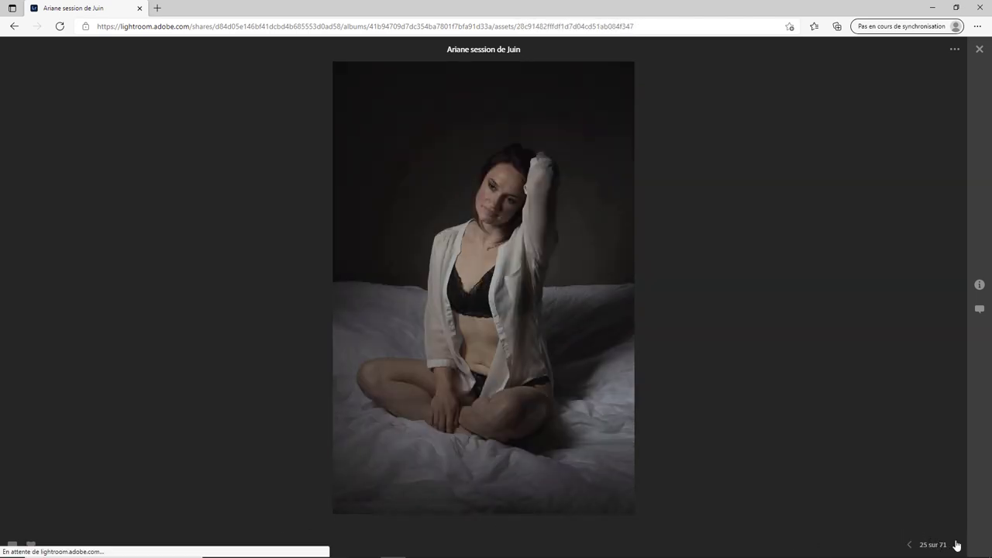
left_click(957, 545)
left_click(957, 544)
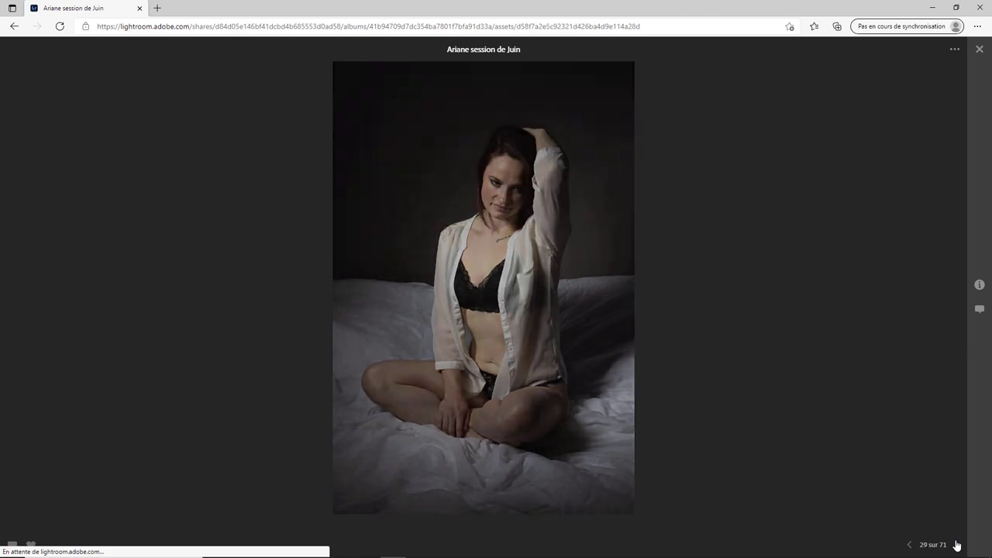
left_click(33, 544)
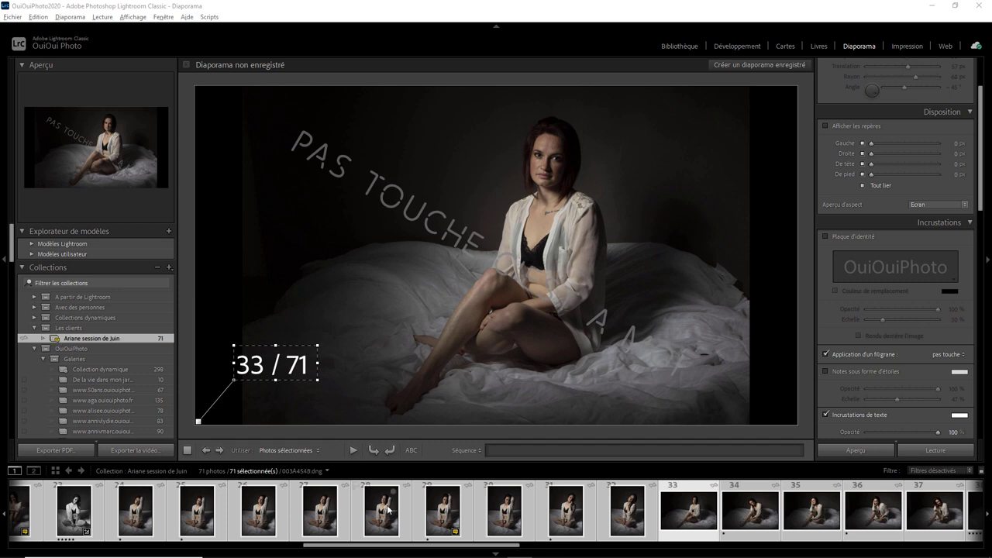
left_click_drag(417, 550, 354, 549)
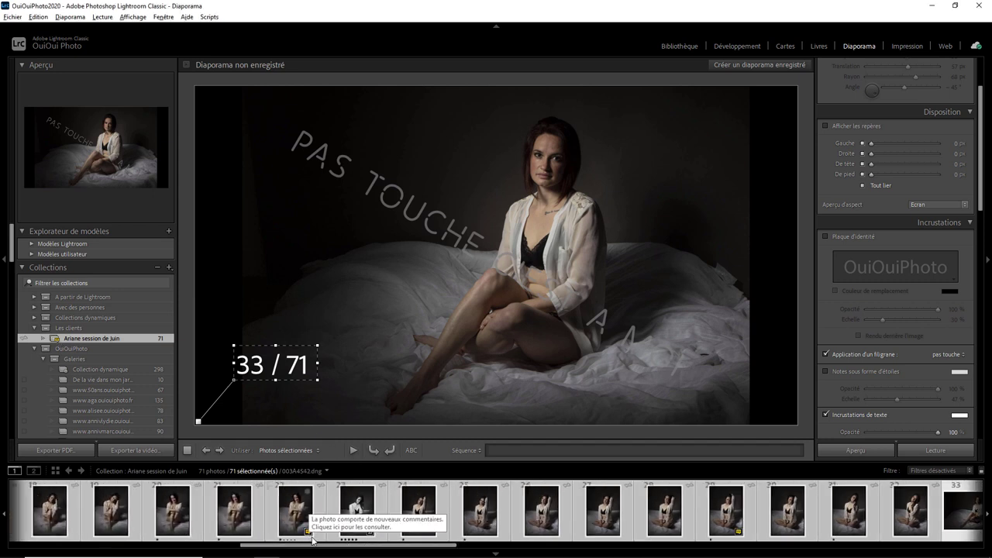
mouse_move(317, 549)
left_mouse_down()
mouse_move(173, 552)
mouse_move(228, 552)
left_mouse_up()
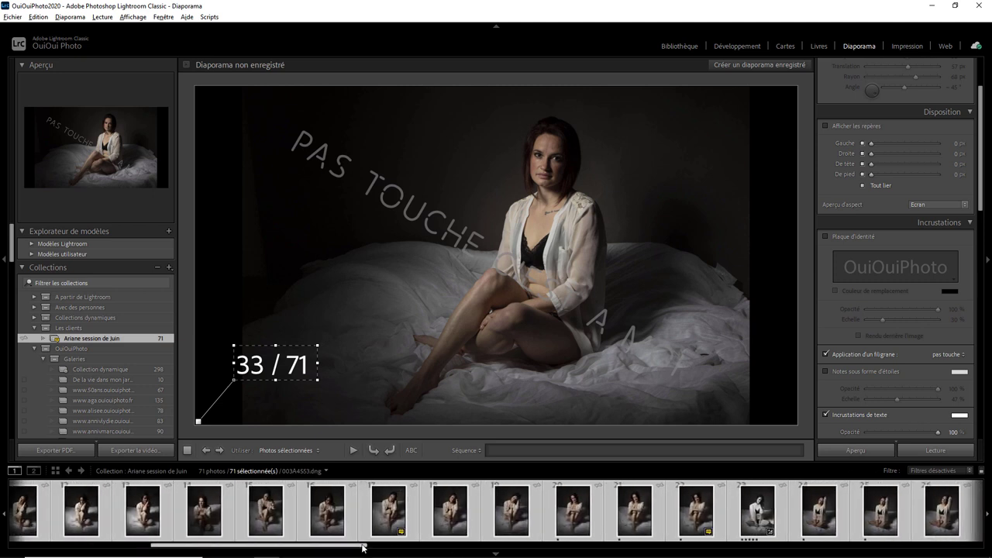
left_click_drag(365, 548, 405, 544)
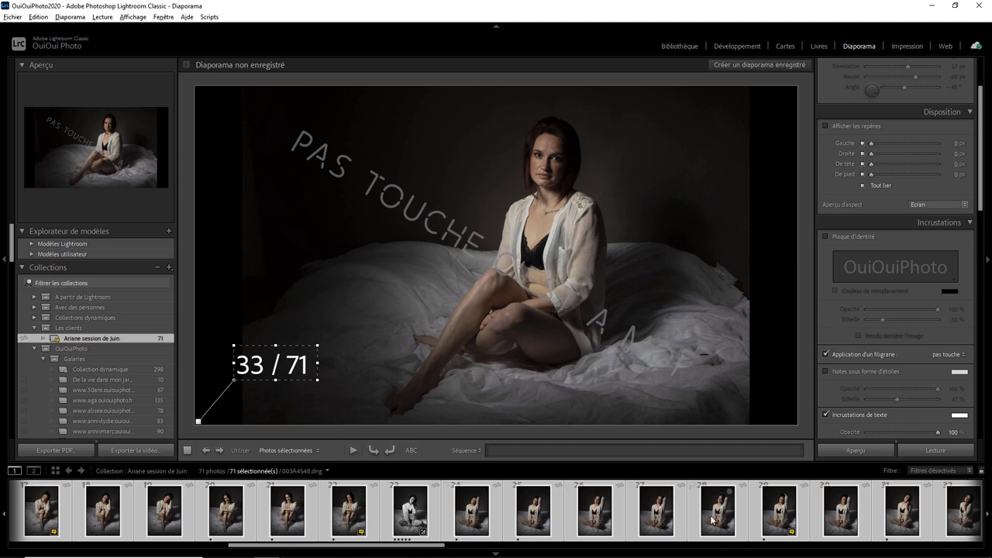